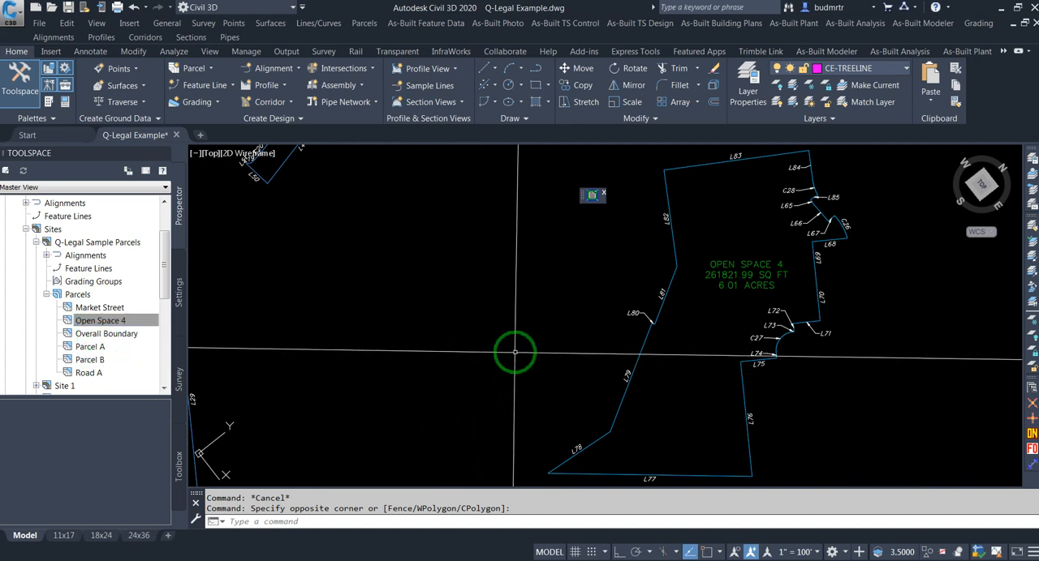
{"action": "left_click", "coordinate": [546, 315]}
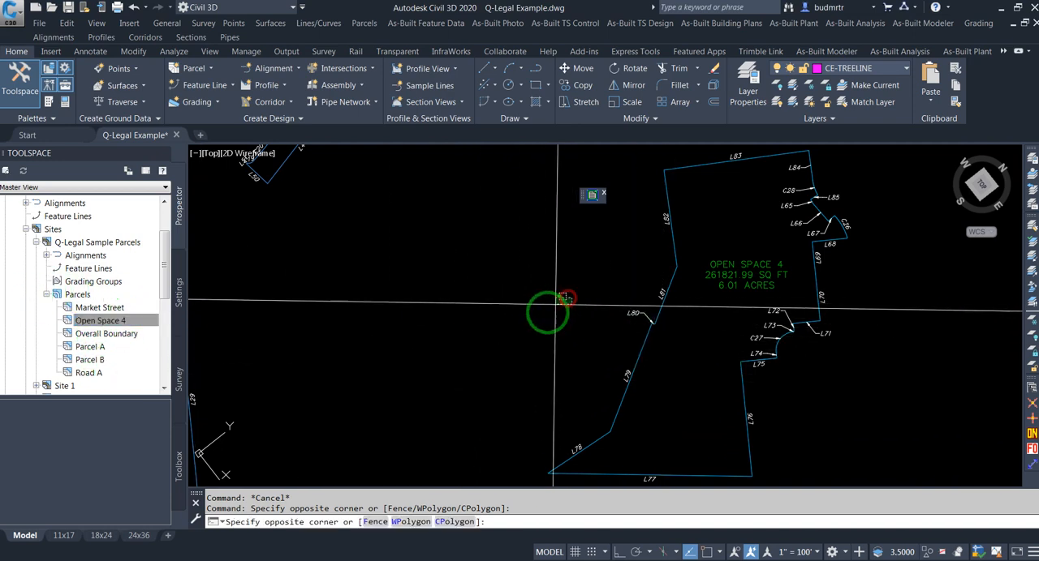
{"action": "left_click", "coordinate": [550, 325]}
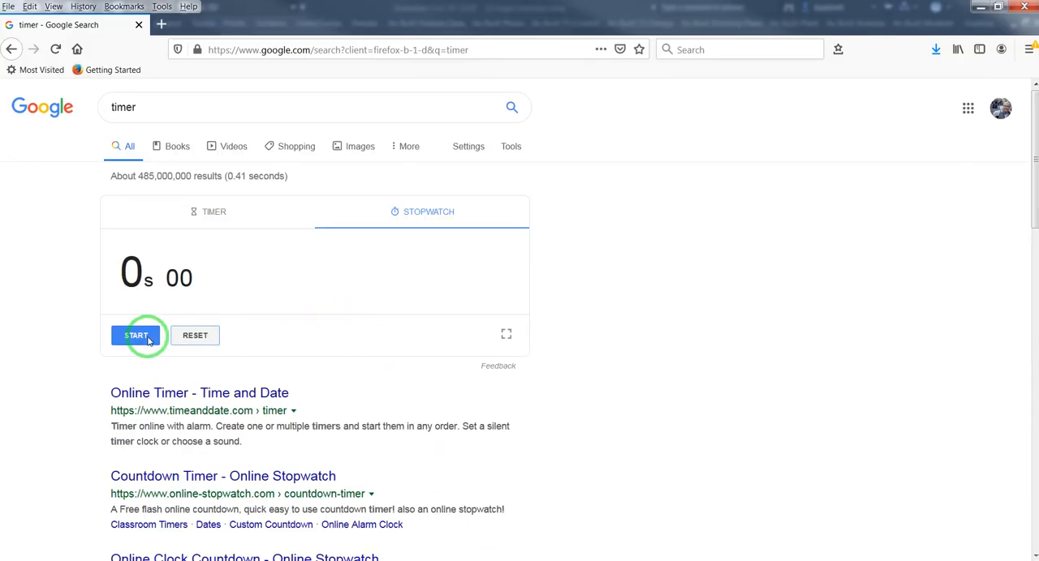
Start the stopwatch on the browser's Google timer page and return to the Civil 3D drawing
{"action": "left_click", "coordinate": [138, 336]}
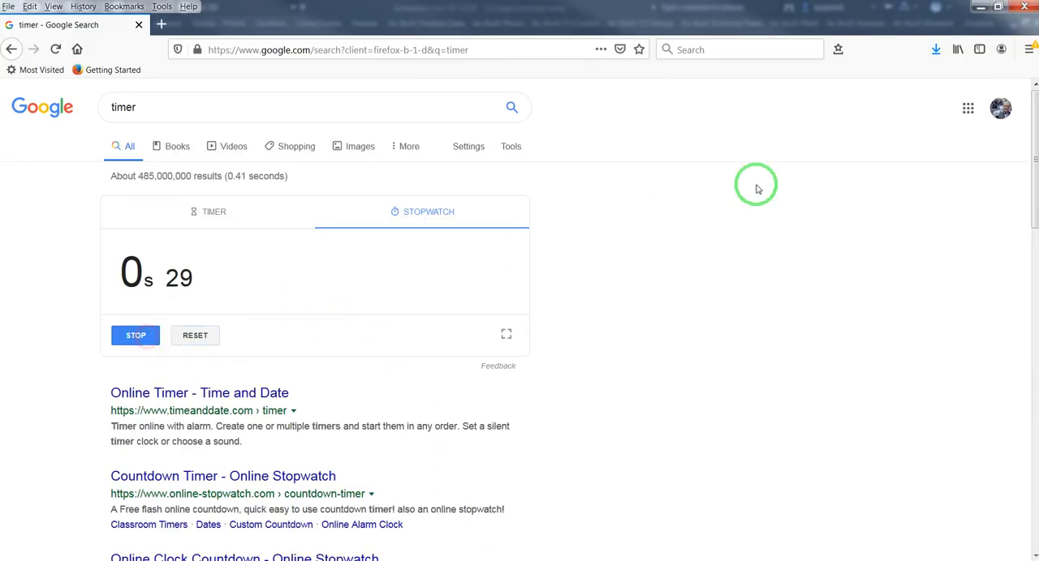
{"action": "left_click", "coordinate": [979, 8]}
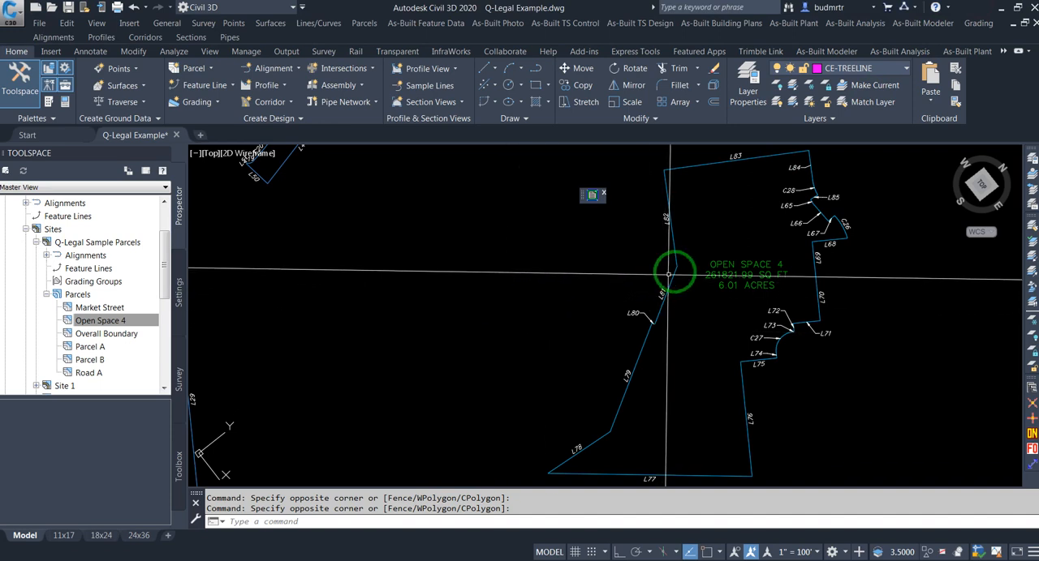
Copy the complete inverse analysis text from the Market Street parcel's properties
{"action": "left_click", "coordinate": [126, 286]}
{"action": "left_click", "coordinate": [104, 313]}
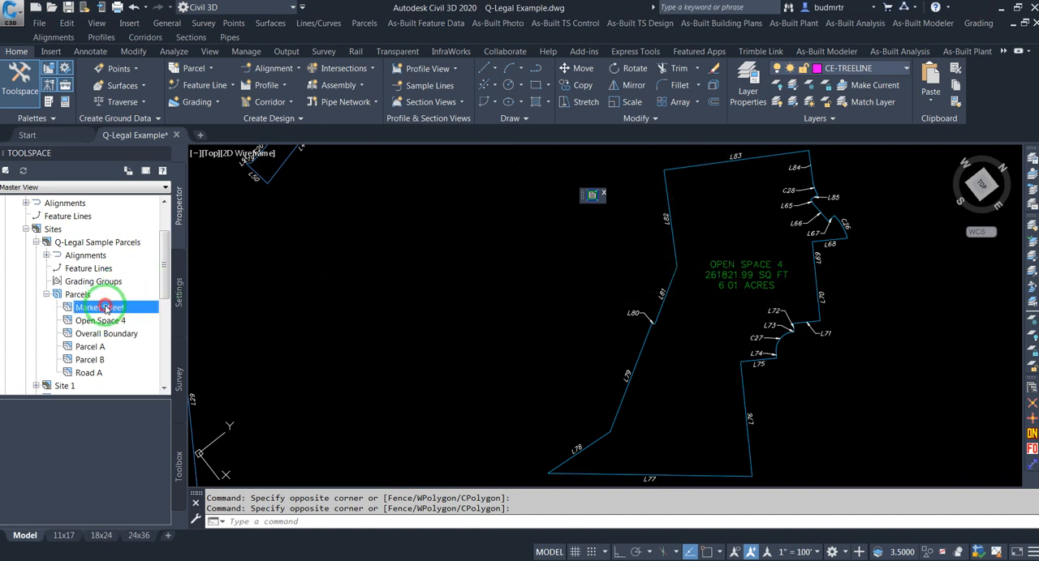
{"action": "right_click", "coordinate": [105, 309]}
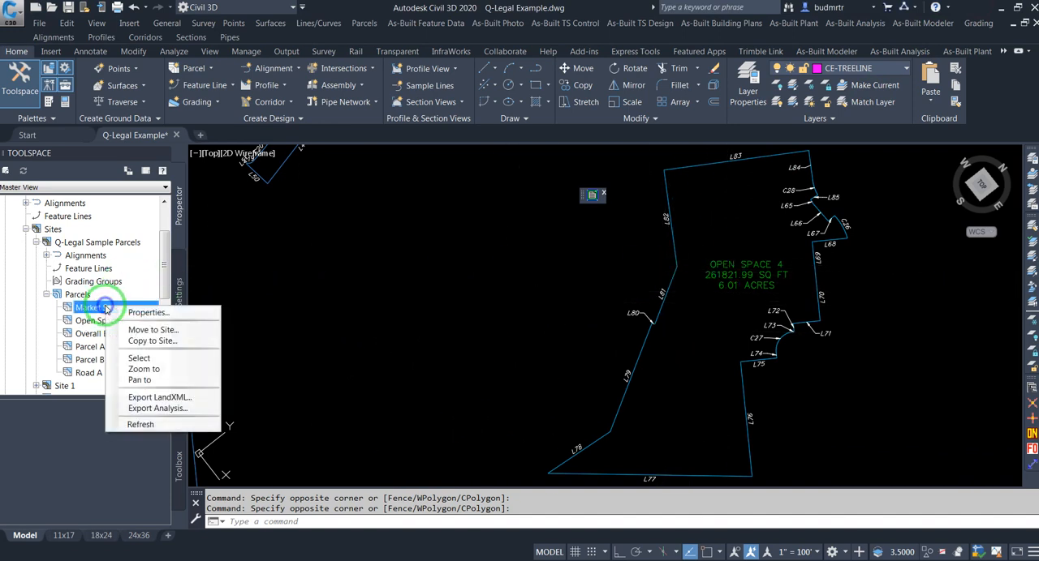
{"action": "left_click", "coordinate": [149, 313]}
{"action": "right_click", "coordinate": [392, 280]}
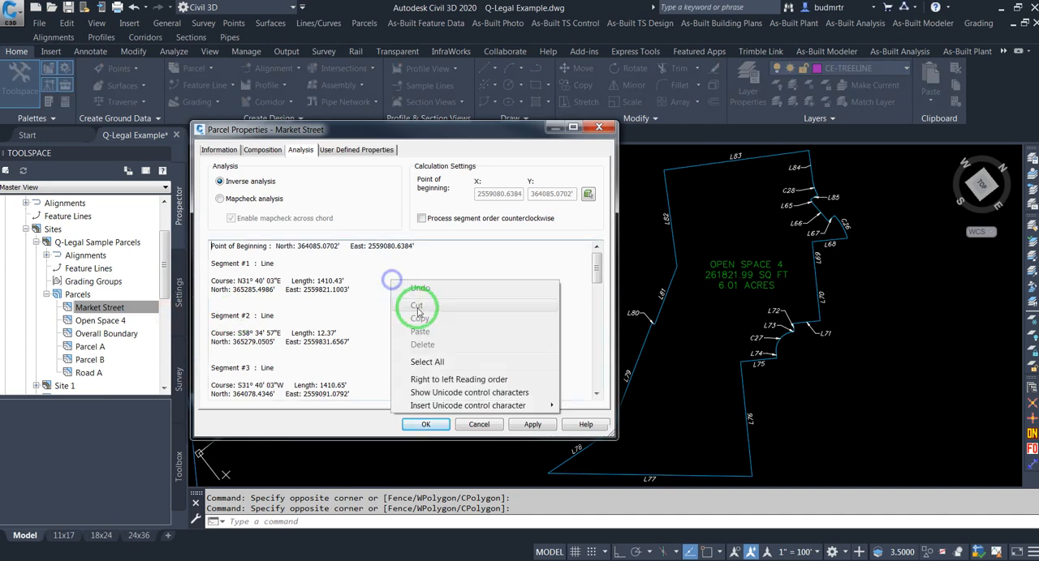
{"action": "left_click", "coordinate": [427, 362]}
{"action": "right_click", "coordinate": [436, 361]}
{"action": "left_click", "coordinate": [467, 398]}
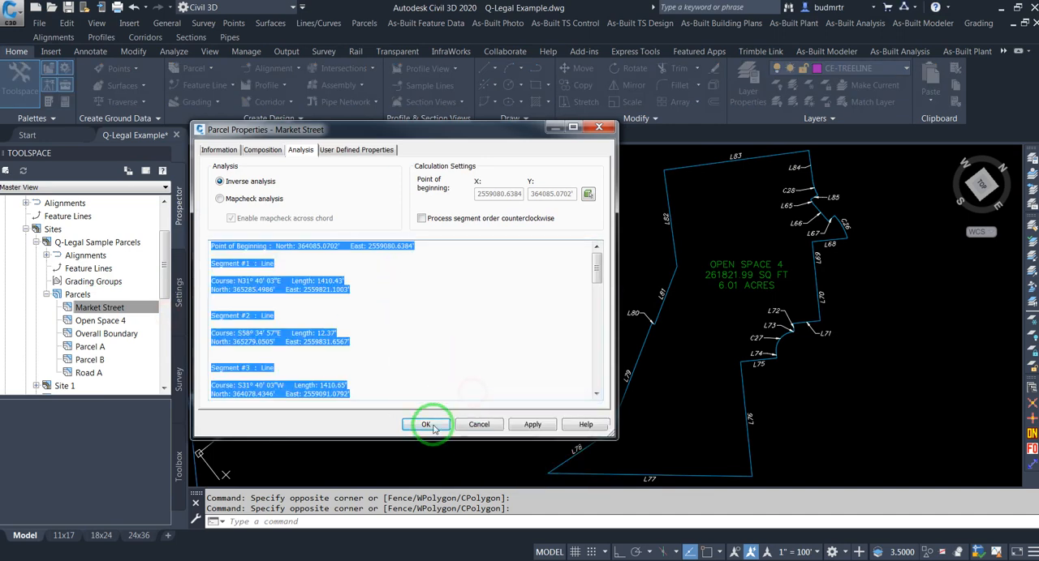
{"action": "left_click", "coordinate": [427, 425]}
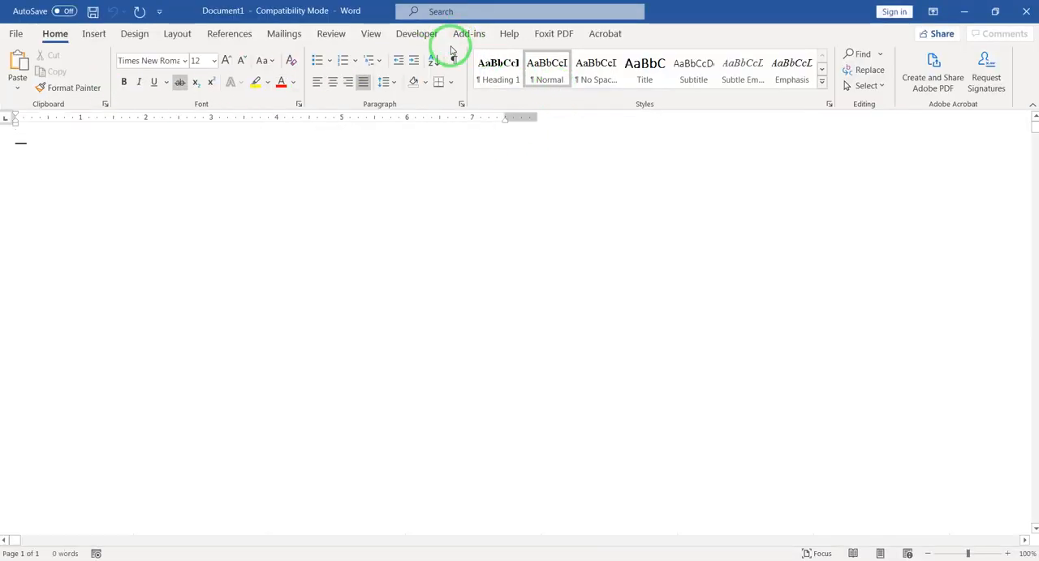
In a blank Word document, paste the Civil 3D parcel data with Q-Legal and create a legal using the existing format settings
{"action": "left_click", "coordinate": [475, 34]}
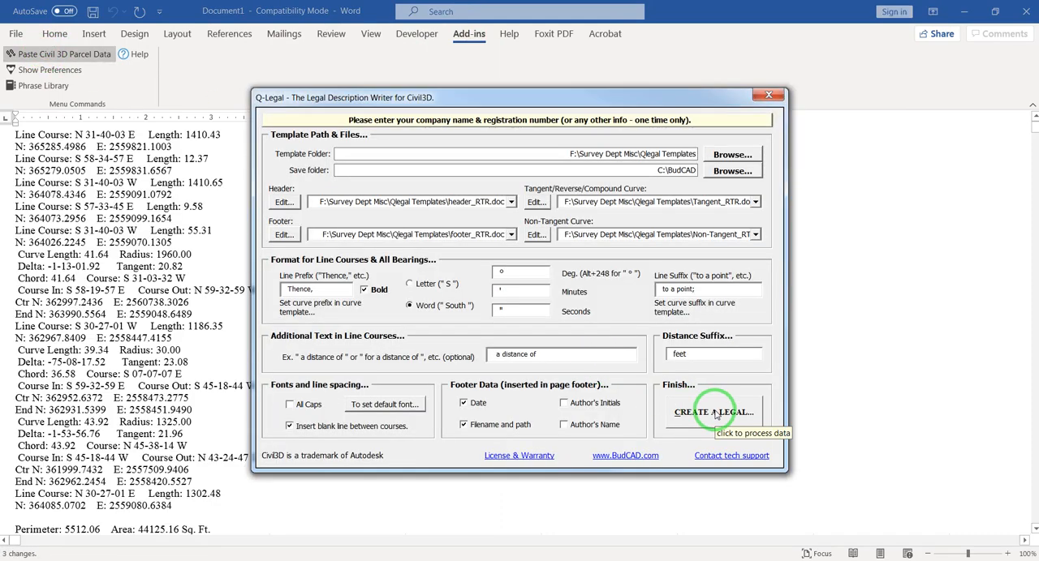
{"action": "left_click", "coordinate": [714, 413]}
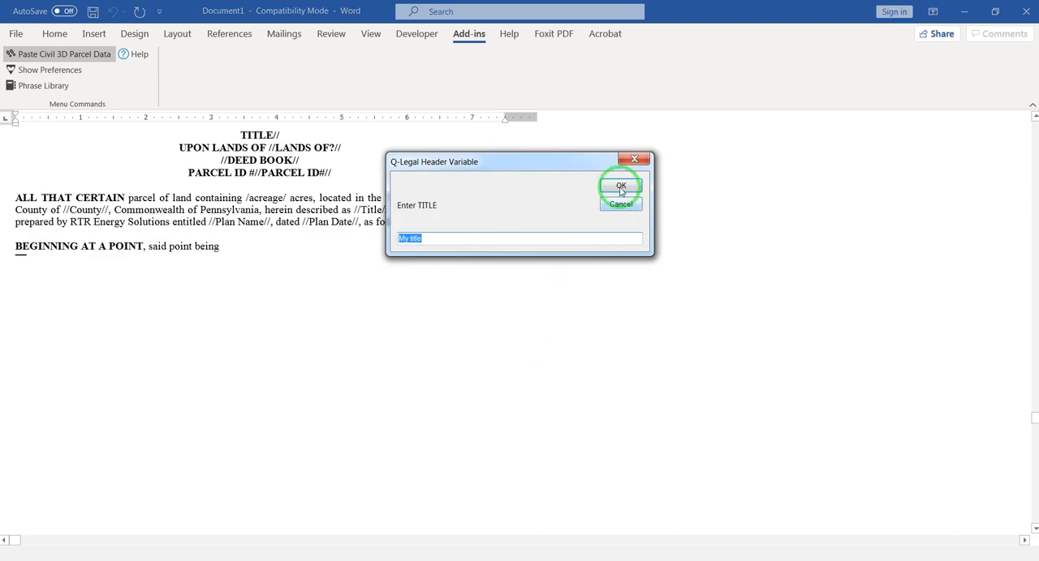
Accept the default Q-Legal header values for title, landowner, deed book, parcel ID, township, county, plan name My Plan Reference and plan date 12/25/19
{"action": "left_click", "coordinate": [621, 188]}
{"action": "left_click", "coordinate": [621, 187]}
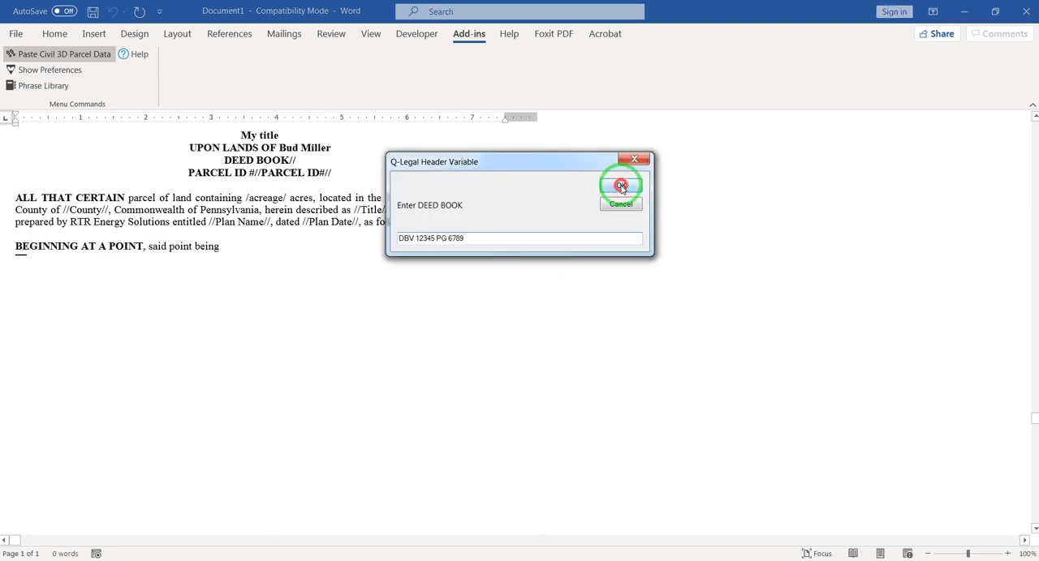
{"action": "left_click", "coordinate": [620, 187]}
{"action": "left_click", "coordinate": [620, 186]}
{"action": "left_click", "coordinate": [620, 187]}
{"action": "left_click", "coordinate": [621, 187]}
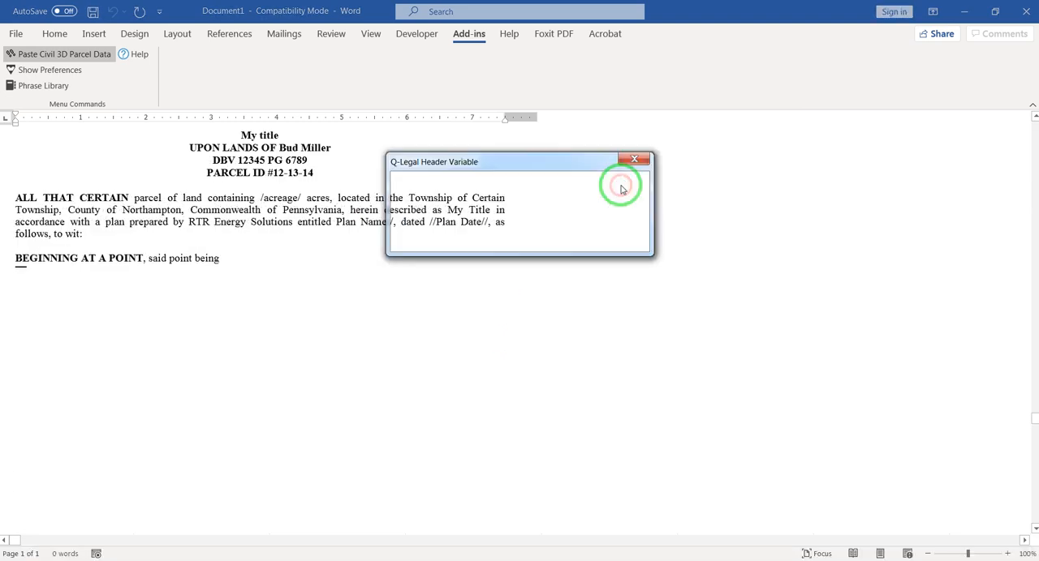
{"action": "left_click", "coordinate": [621, 186]}
{"action": "left_click", "coordinate": [621, 186]}
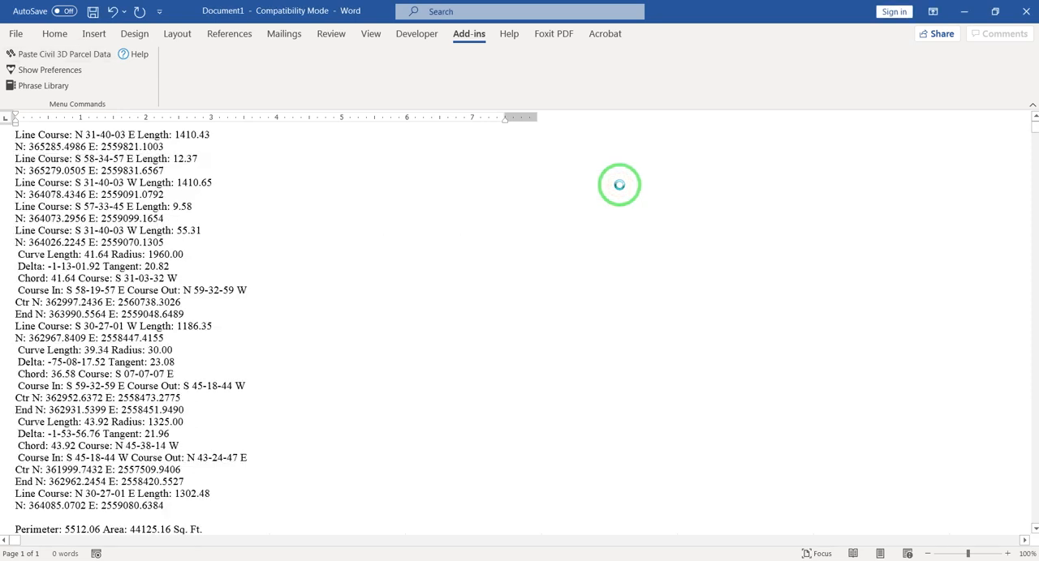
Generate the Market Street legal description with the clockwise direction and default point of beginning, and save it as 1.docx in the BudCAD folder
{"action": "left_click", "coordinate": [448, 424]}
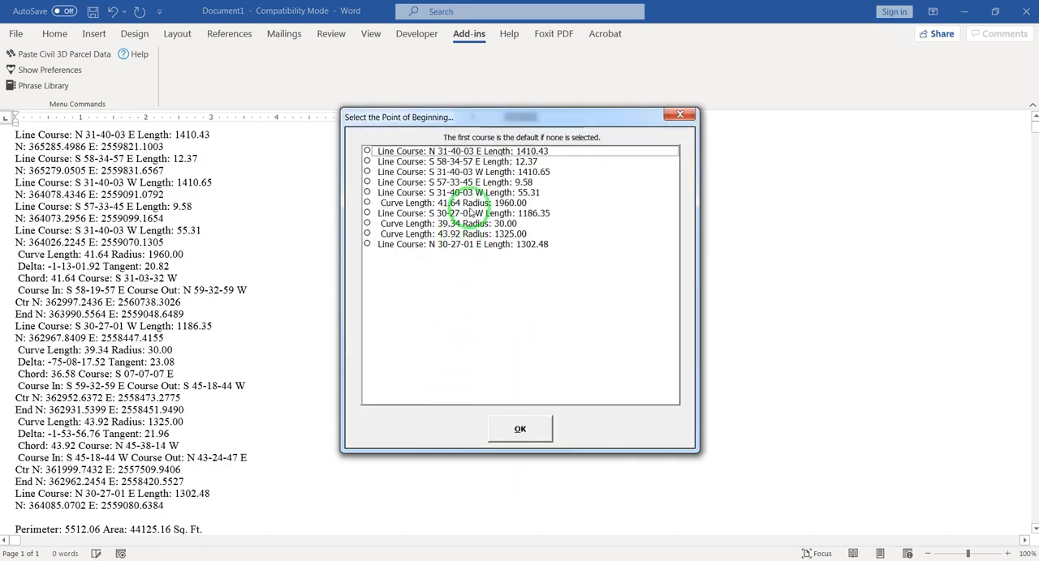
{"action": "left_click", "coordinate": [519, 430]}
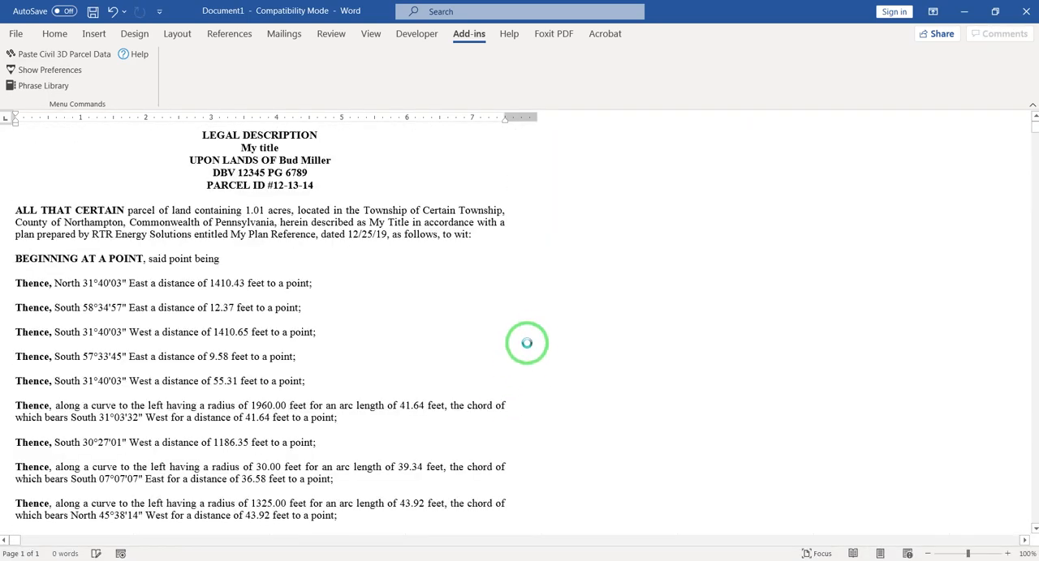
{"action": "type", "text": "1"}
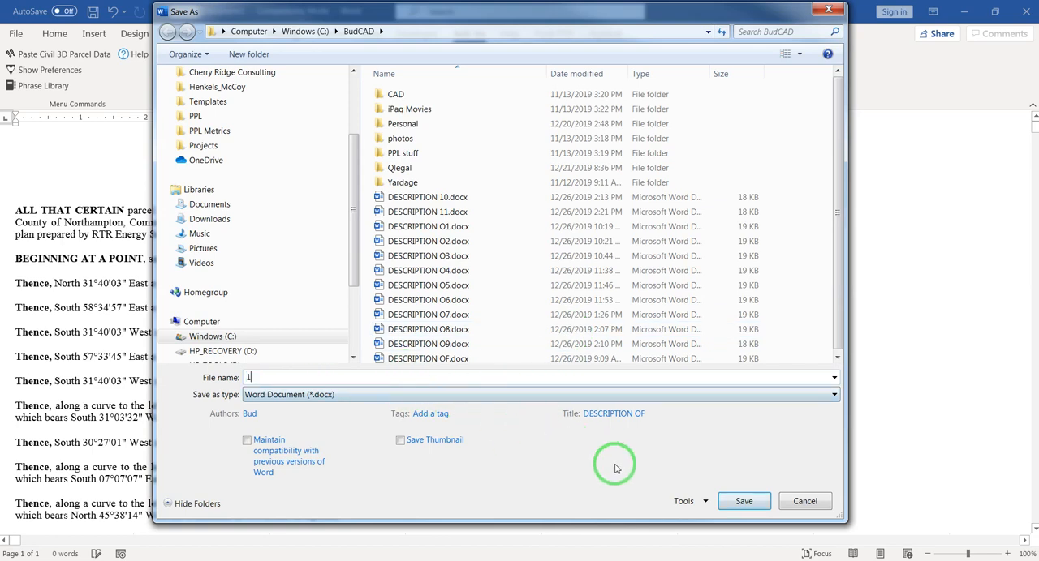
{"action": "left_click", "coordinate": [742, 501]}
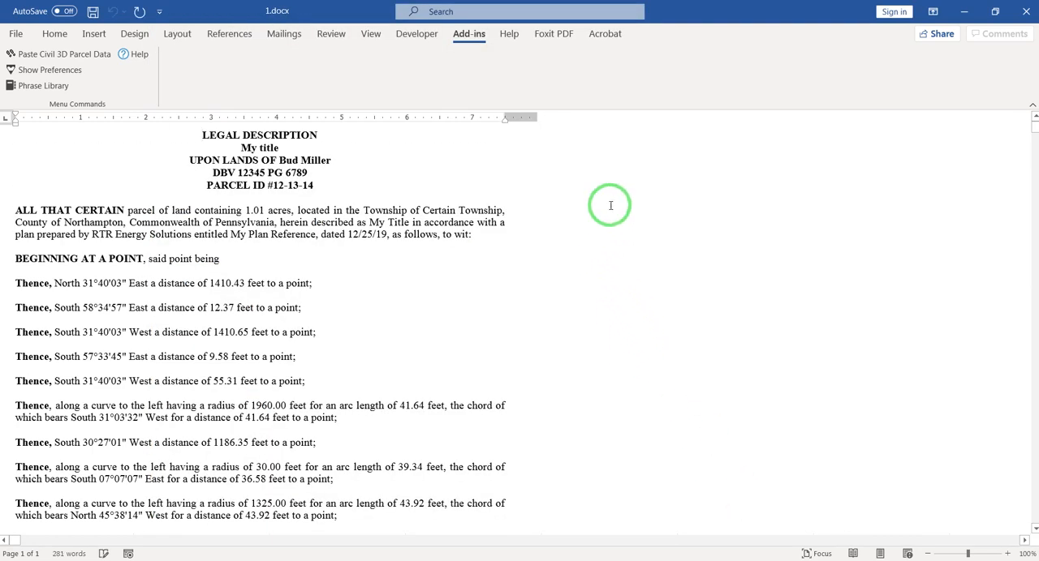
Return to Civil 3D and copy the complete inverse analysis text from the Open Space 4 parcel's properties
{"action": "left_click", "coordinate": [966, 15]}
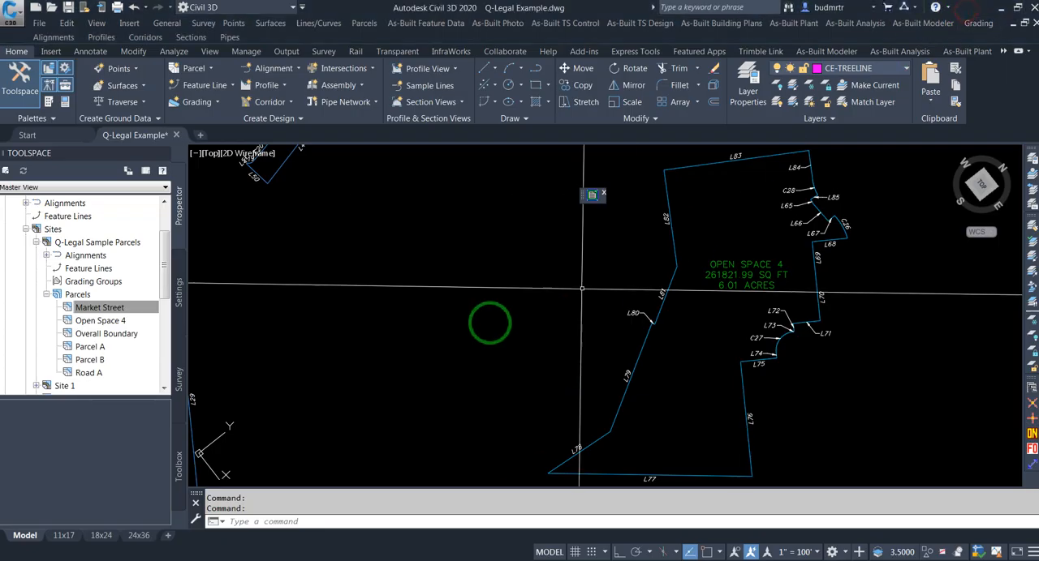
{"action": "right_click", "coordinate": [112, 322]}
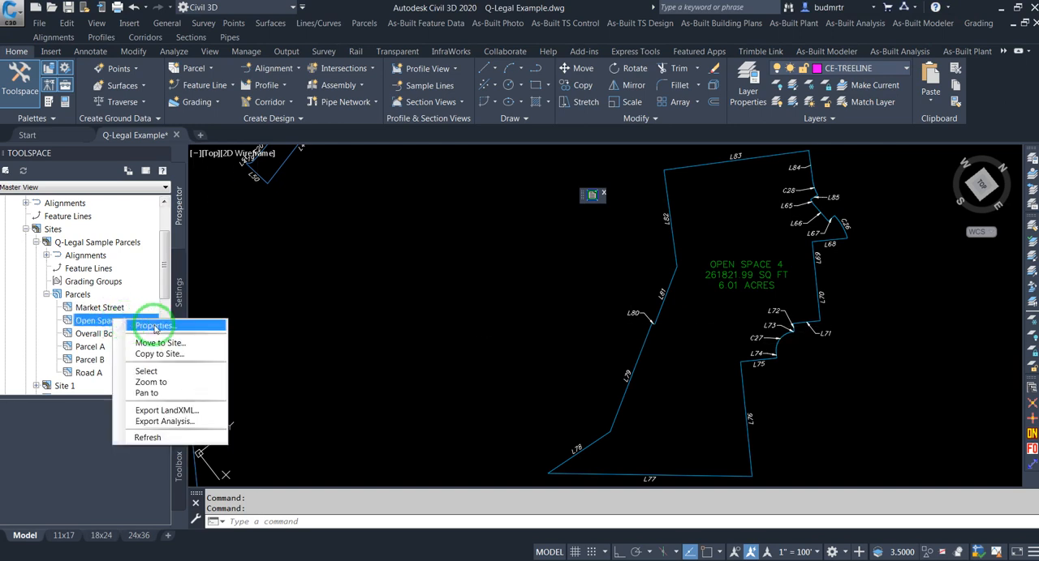
{"action": "left_click", "coordinate": [151, 325]}
{"action": "right_click", "coordinate": [350, 291]}
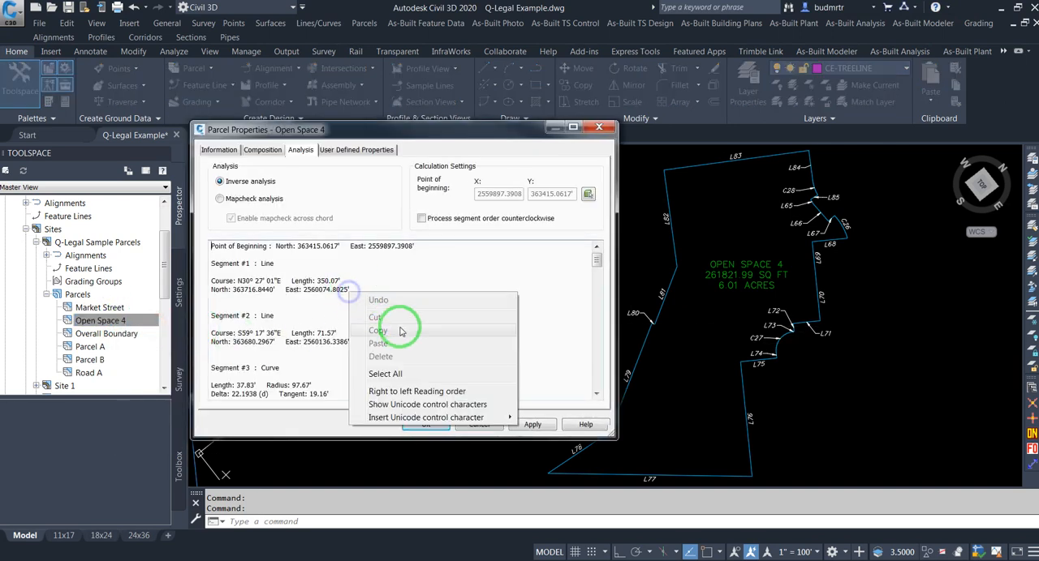
{"action": "left_click", "coordinate": [381, 373]}
{"action": "right_click", "coordinate": [387, 309]}
{"action": "left_click", "coordinate": [431, 351]}
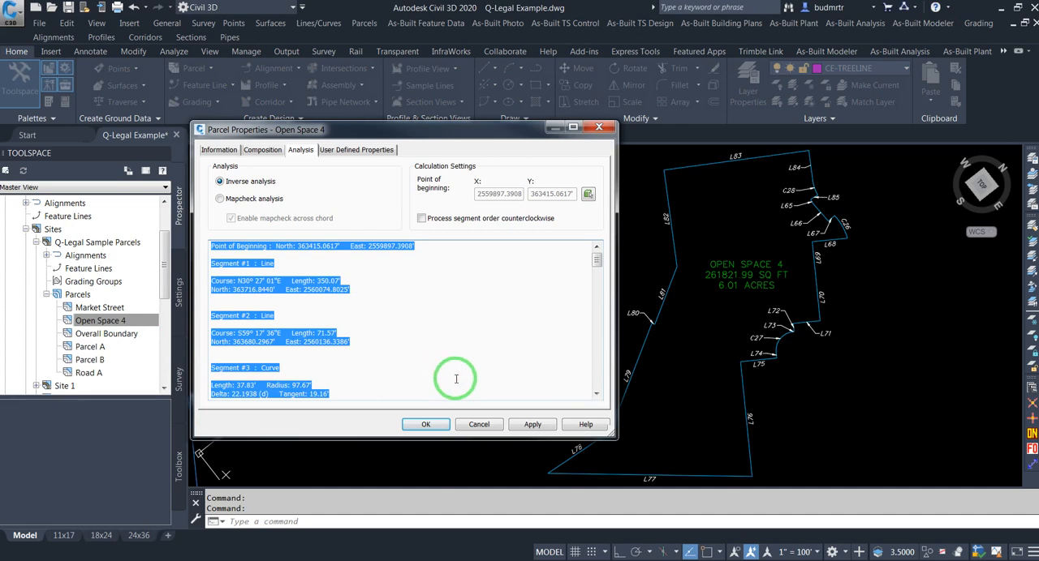
{"action": "left_click", "coordinate": [428, 424]}
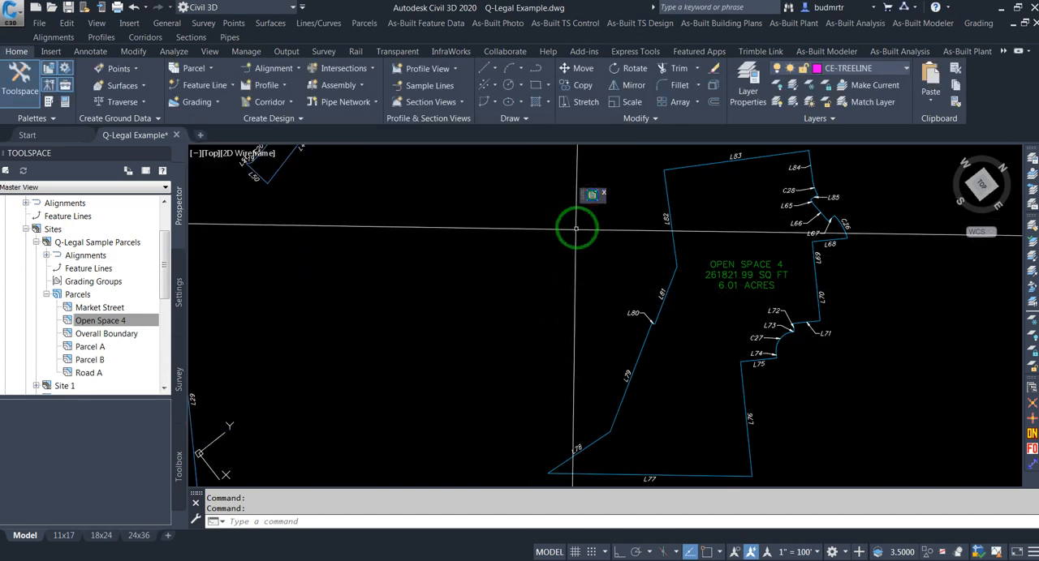
Switch to the blank Document1 in Word, paste the Open Space 4 parcel data with Q-Legal and create a legal from it
{"action": "left_click", "coordinate": [286, 558]}
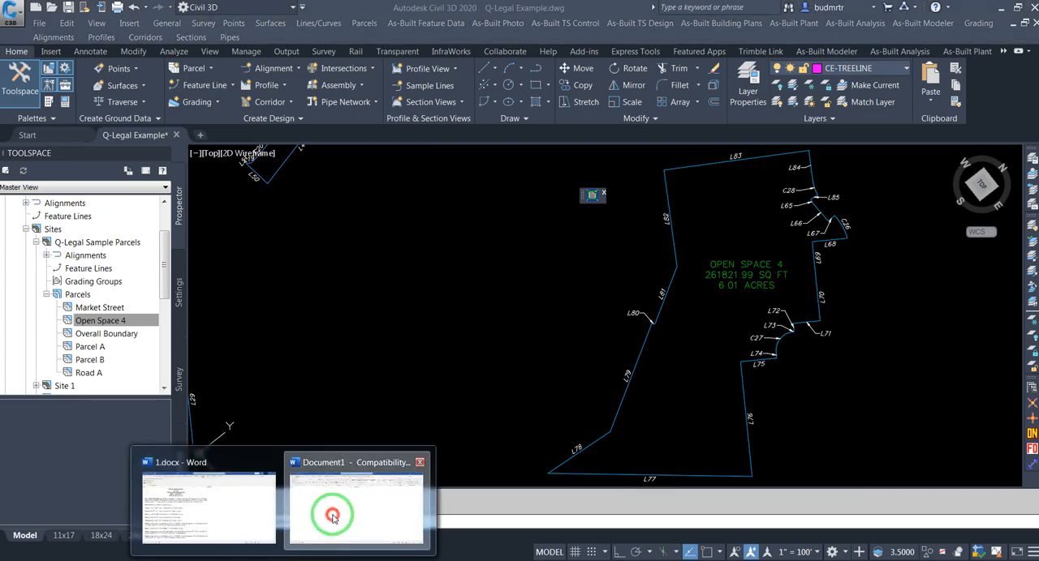
{"action": "left_click", "coordinate": [332, 517]}
{"action": "left_click", "coordinate": [469, 34]}
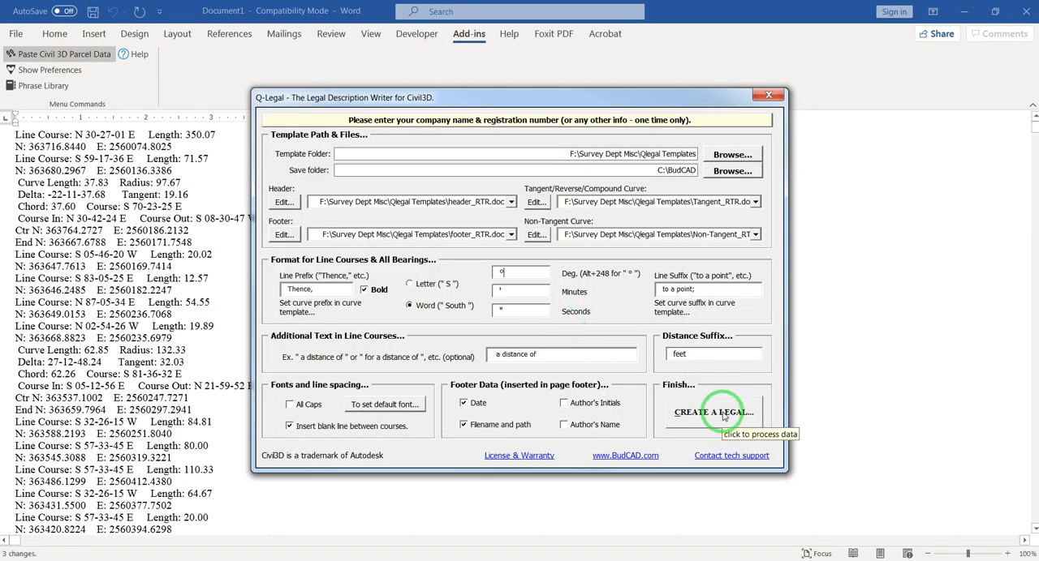
{"action": "left_click", "coordinate": [723, 415]}
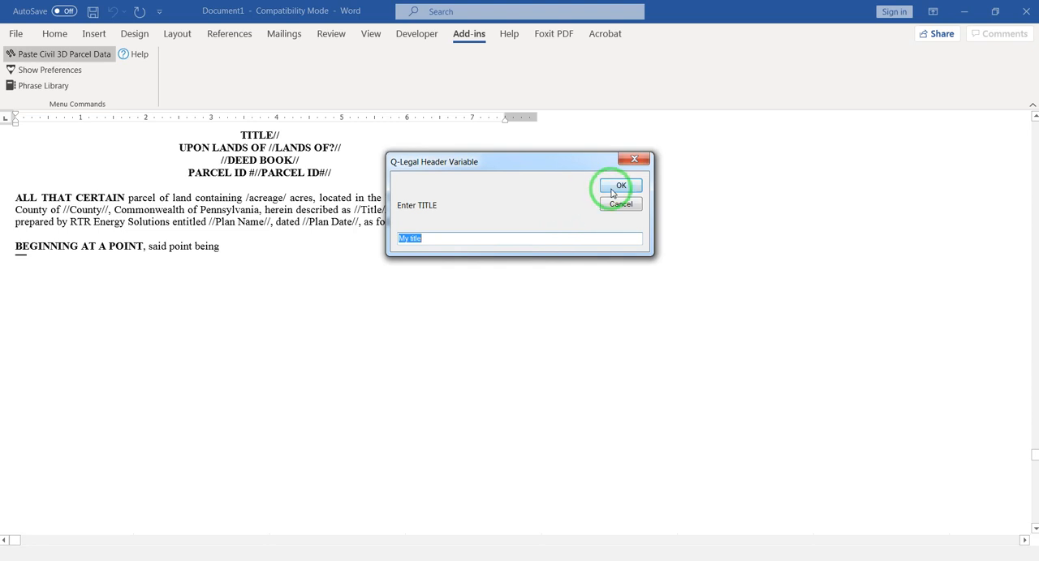
Accept all default Q-Legal header values for the Open Space 4 description, from the title through the plan date 12/25/19
{"action": "left_click", "coordinate": [617, 187]}
{"action": "left_click", "coordinate": [618, 186]}
{"action": "left_click", "coordinate": [619, 187]}
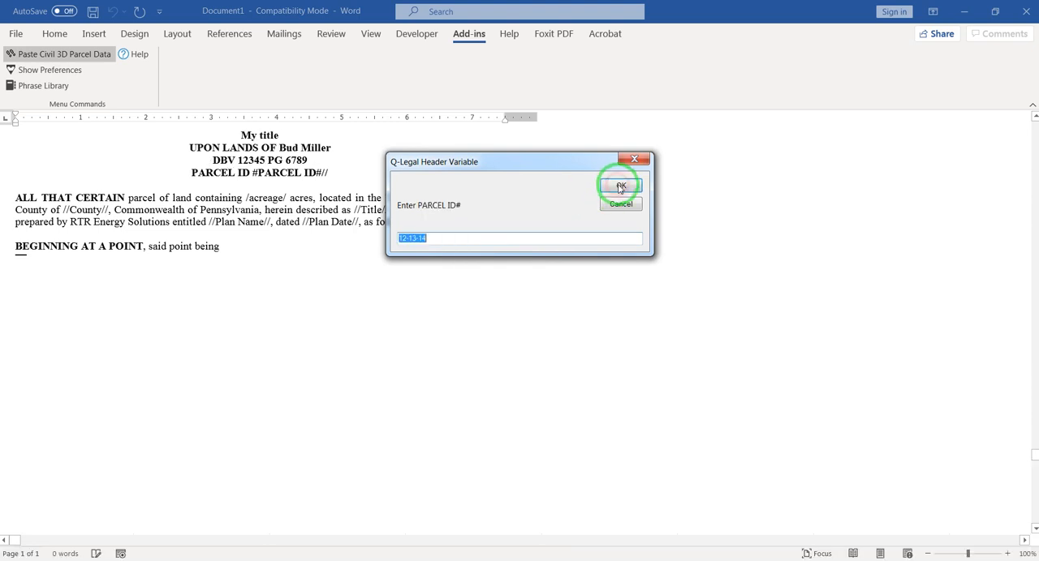
{"action": "left_click", "coordinate": [619, 186]}
{"action": "left_click", "coordinate": [619, 187]}
{"action": "left_click", "coordinate": [620, 186]}
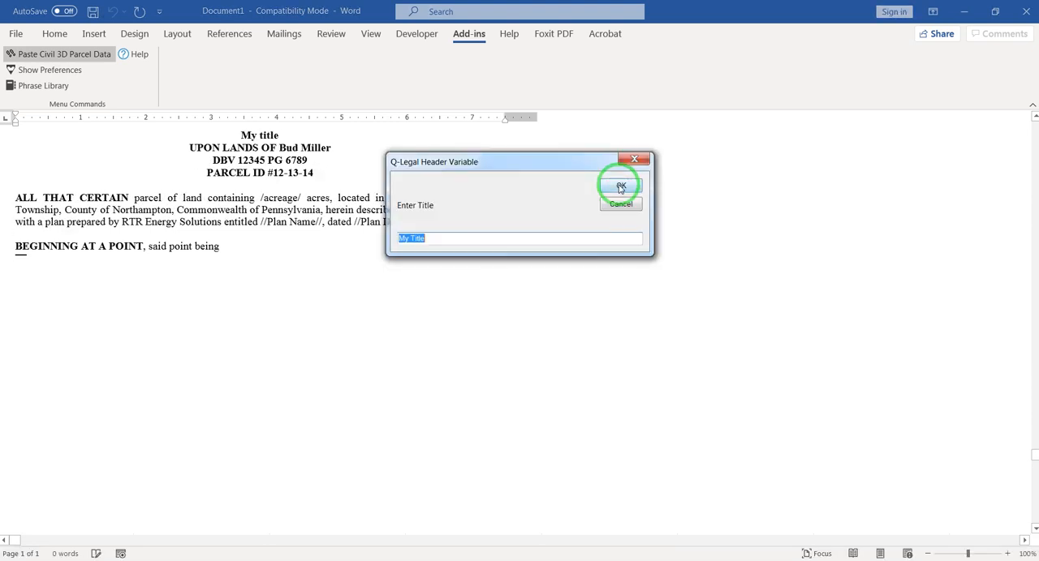
{"action": "left_click", "coordinate": [620, 187]}
{"action": "left_click", "coordinate": [619, 187]}
{"action": "left_click", "coordinate": [619, 185]}
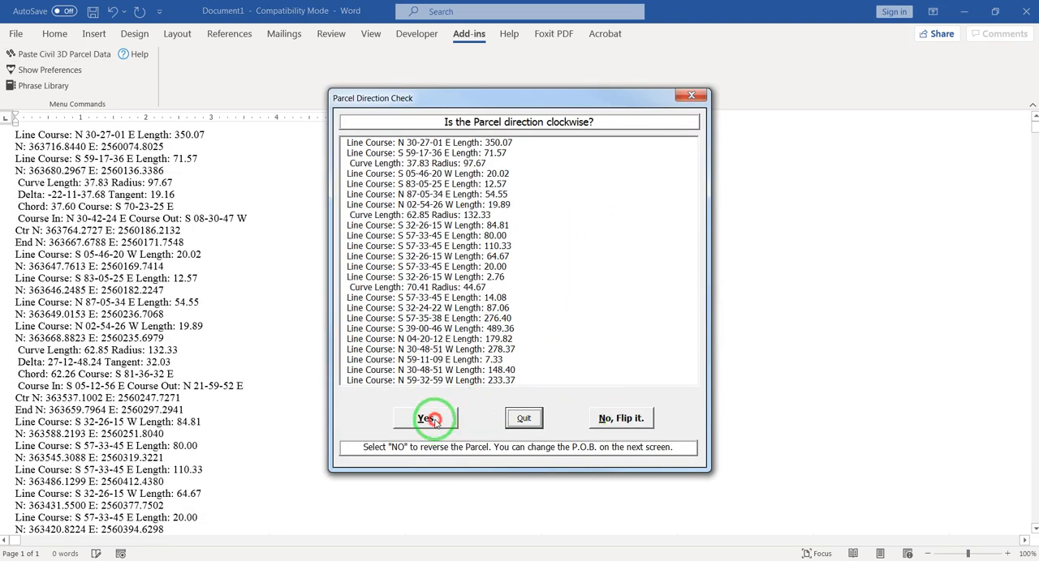
Generate the Open Space 4 legal description with clockwise direction and the default point of beginning, and save it as DESCRIPTION 12.docx
{"action": "left_click", "coordinate": [430, 419]}
{"action": "left_click", "coordinate": [512, 425]}
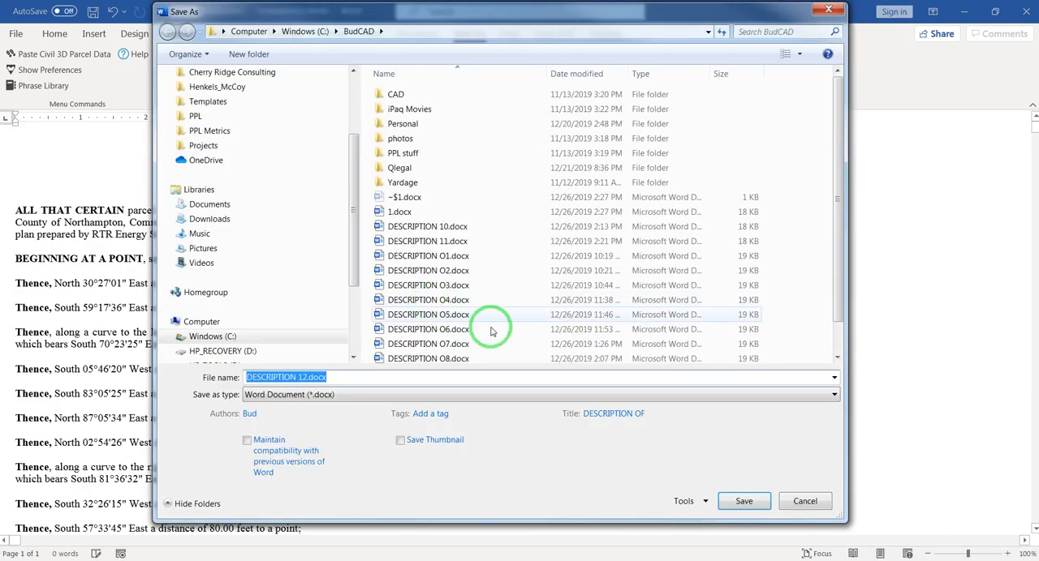
{"action": "left_click", "coordinate": [744, 502]}
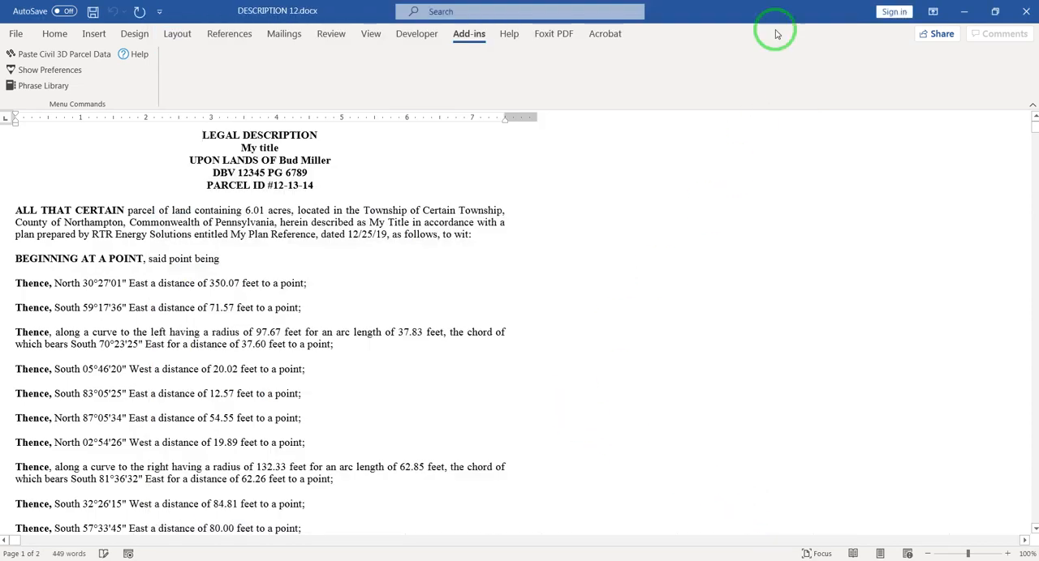
Return to Civil 3D and copy the complete inverse analysis text from the Overall Boundary parcel's properties
{"action": "left_click", "coordinate": [968, 11]}
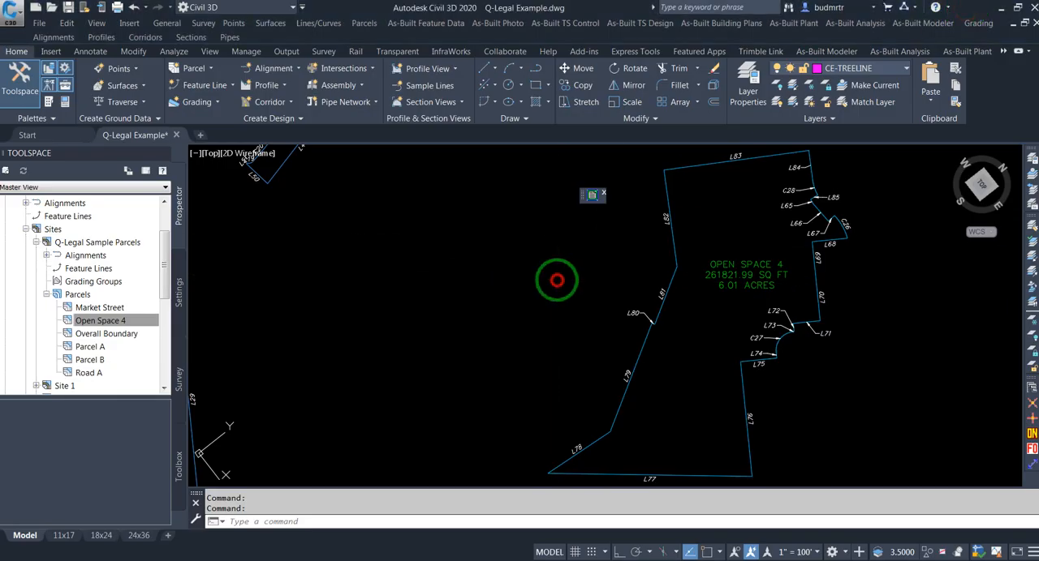
{"action": "left_click", "coordinate": [556, 278]}
{"action": "key", "text": "Escape"}
{"action": "key", "text": "Escape"}
{"action": "right_click", "coordinate": [130, 333]}
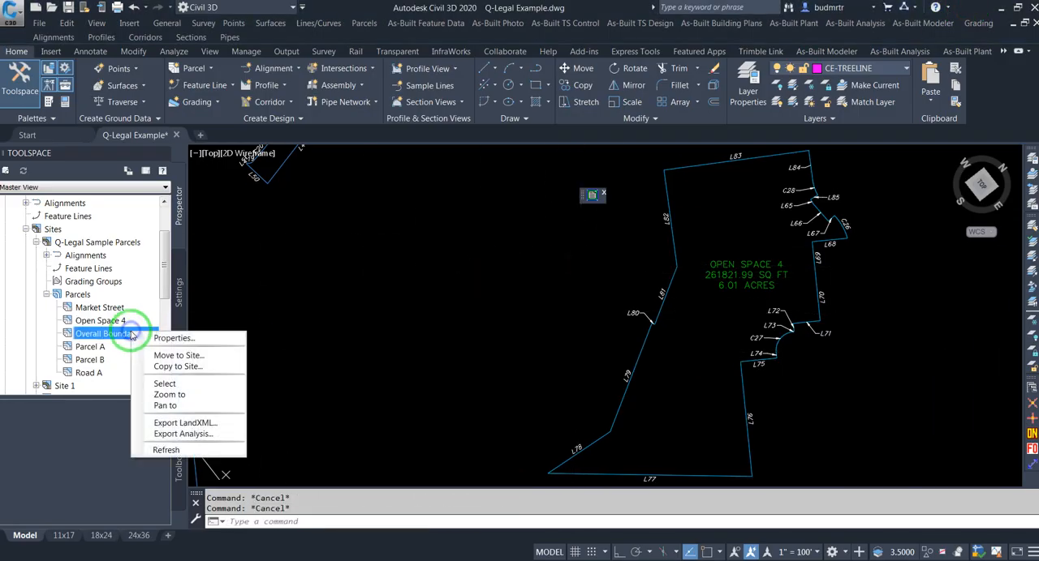
{"action": "left_click", "coordinate": [158, 339]}
{"action": "right_click", "coordinate": [528, 290]}
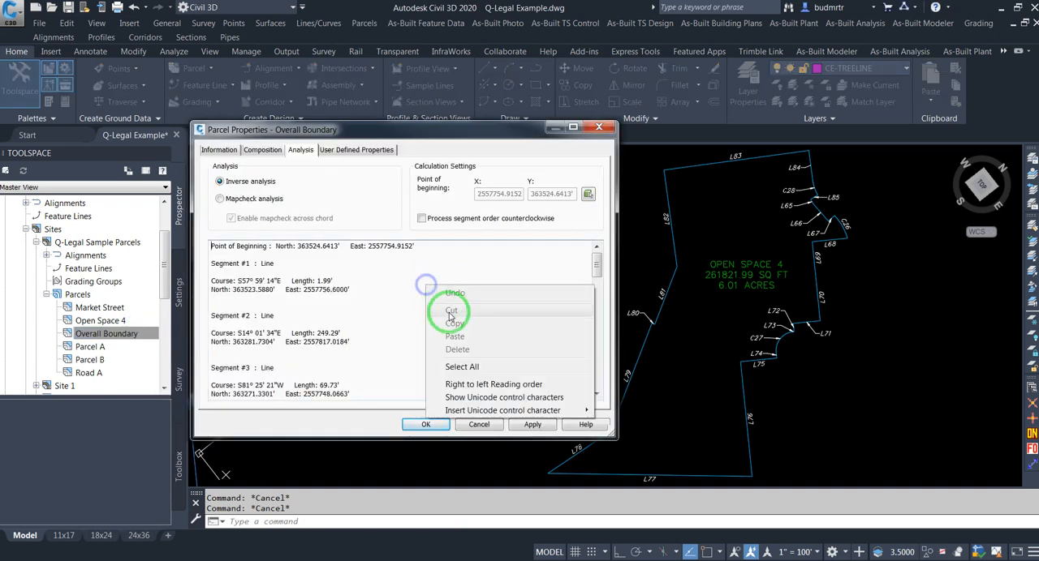
{"action": "left_click", "coordinate": [536, 367]}
{"action": "right_click", "coordinate": [452, 359]}
{"action": "left_click", "coordinate": [479, 394]}
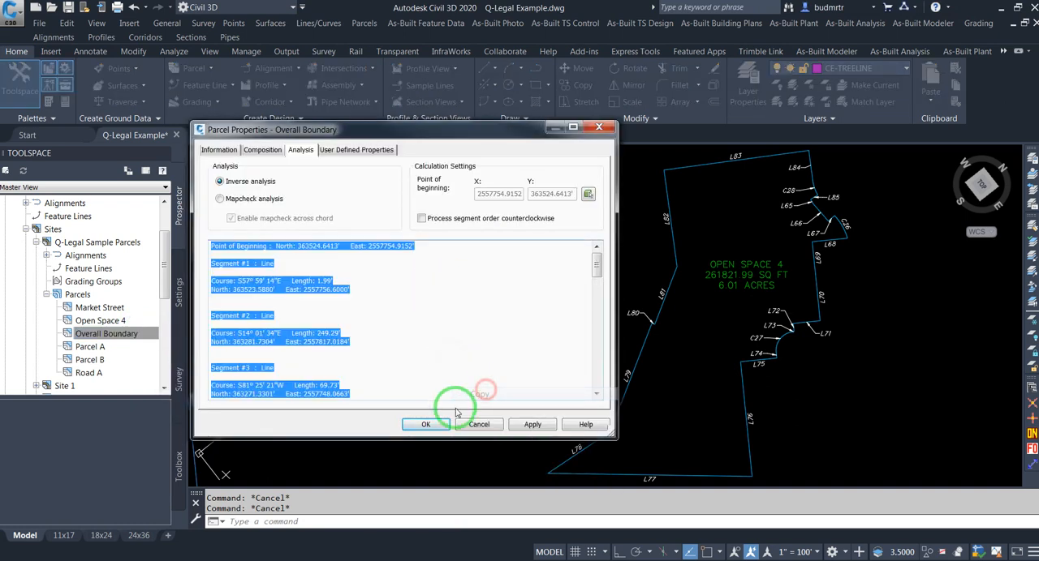
Close the parcel properties, switch to the blank Document1 in Word, paste the Overall Boundary data with Q-Legal and create a legal from it
{"action": "left_click", "coordinate": [425, 425]}
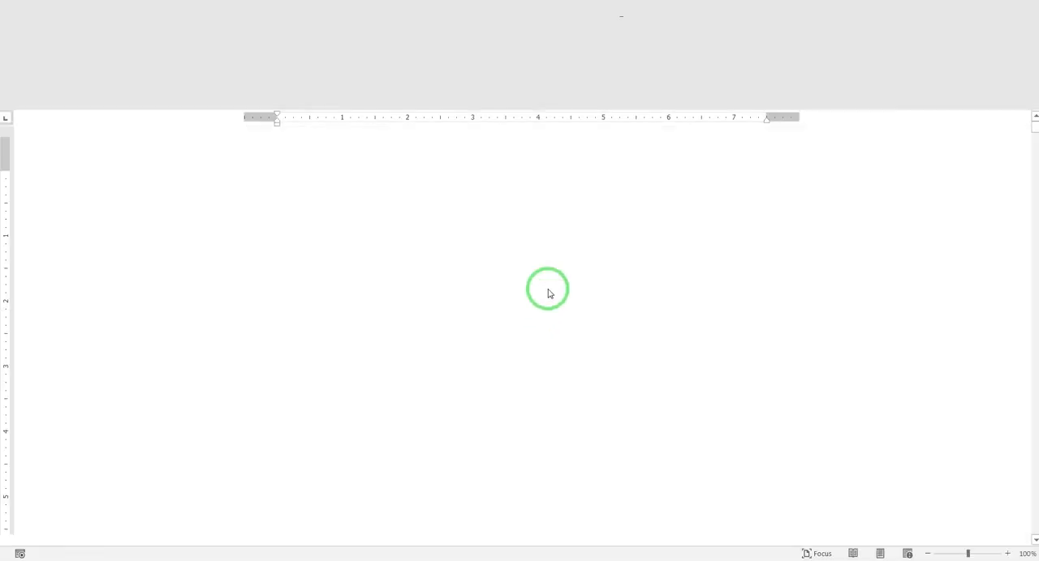
{"action": "left_click", "coordinate": [468, 34]}
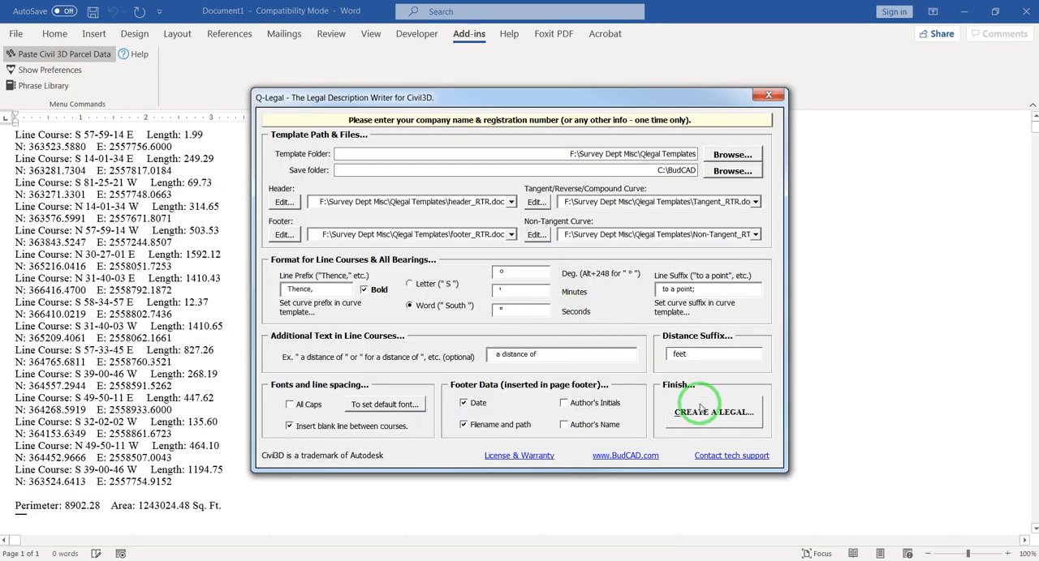
{"action": "left_click", "coordinate": [714, 413]}
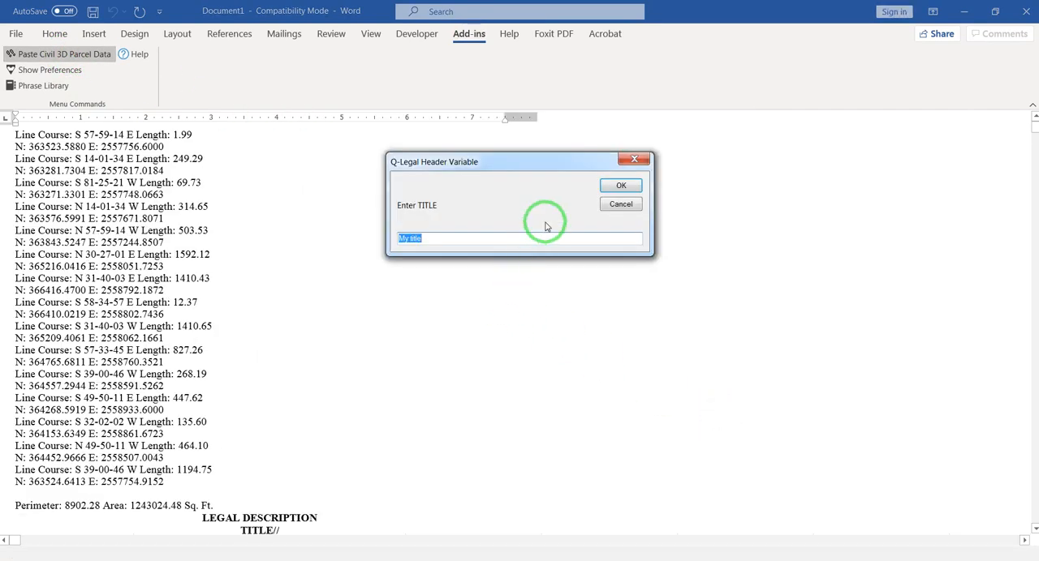
Accept all default Q-Legal header values for the Overall Boundary description, from the title through the plan date 12/25/19
{"action": "left_click", "coordinate": [620, 187]}
{"action": "left_click", "coordinate": [621, 186]}
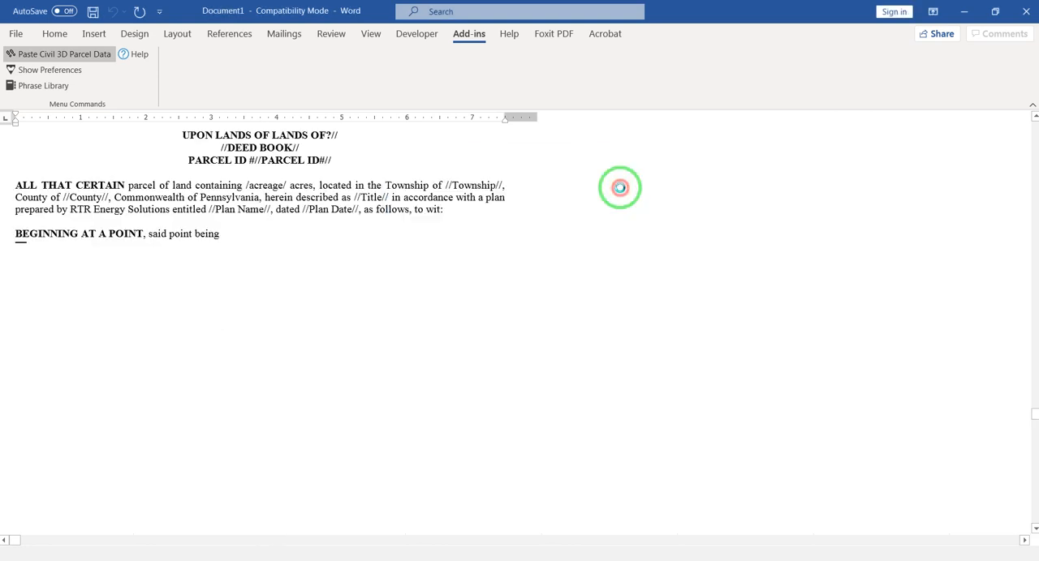
{"action": "left_click", "coordinate": [621, 187]}
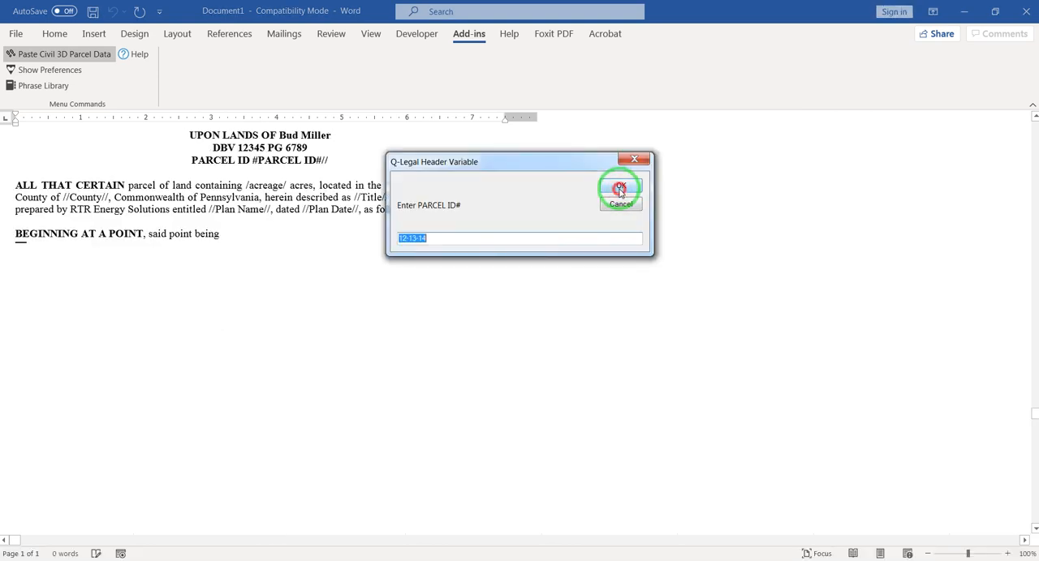
{"action": "left_click", "coordinate": [620, 186]}
{"action": "left_click", "coordinate": [620, 186]}
{"action": "left_click", "coordinate": [620, 187]}
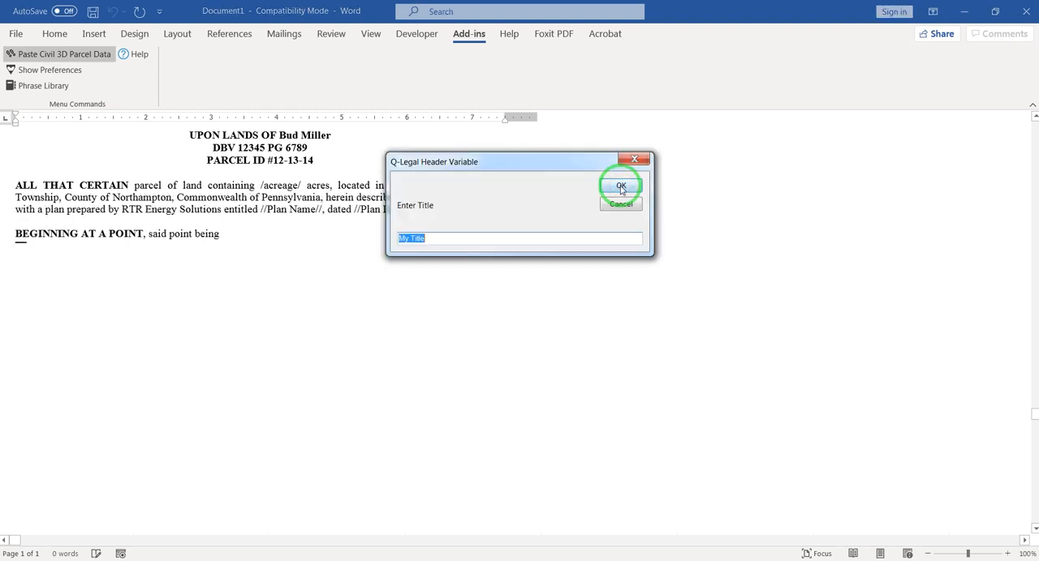
{"action": "left_click", "coordinate": [620, 187]}
{"action": "left_click", "coordinate": [621, 186]}
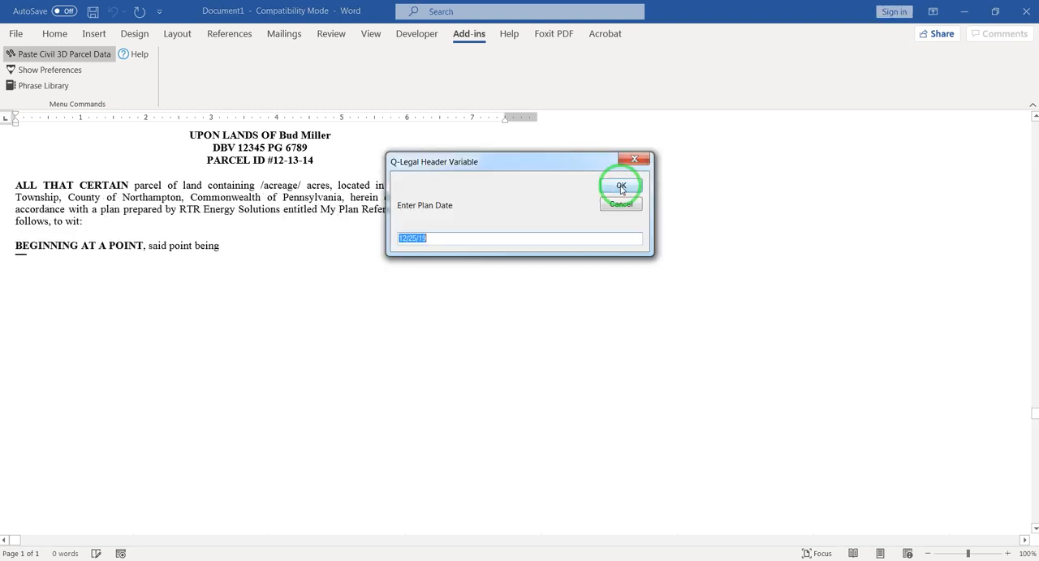
{"action": "left_click", "coordinate": [621, 186]}
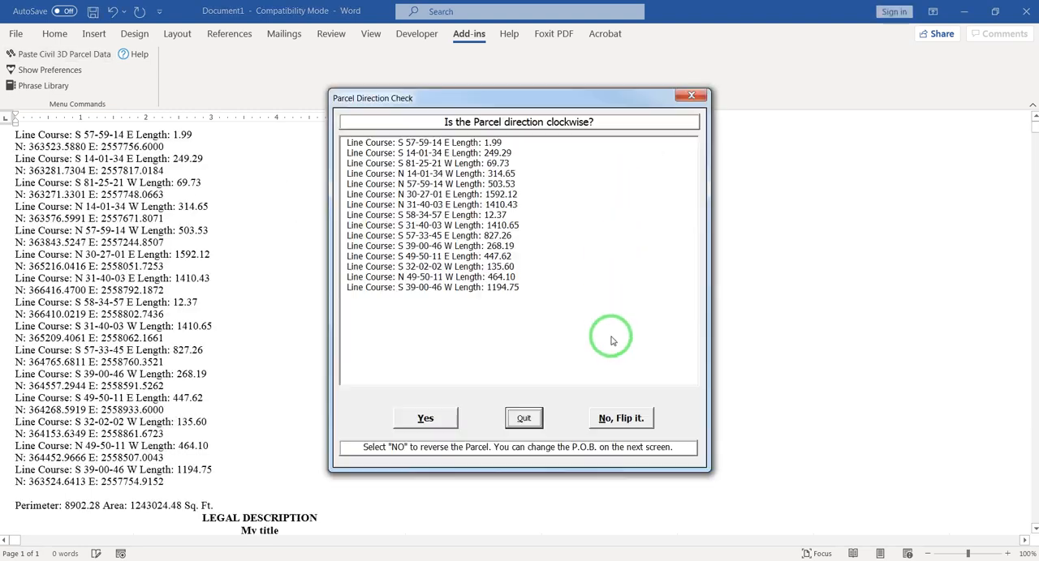
Generate the Overall Boundary legal description with clockwise direction and the default point of beginning, and save it as 3.docx
{"action": "left_click", "coordinate": [425, 419]}
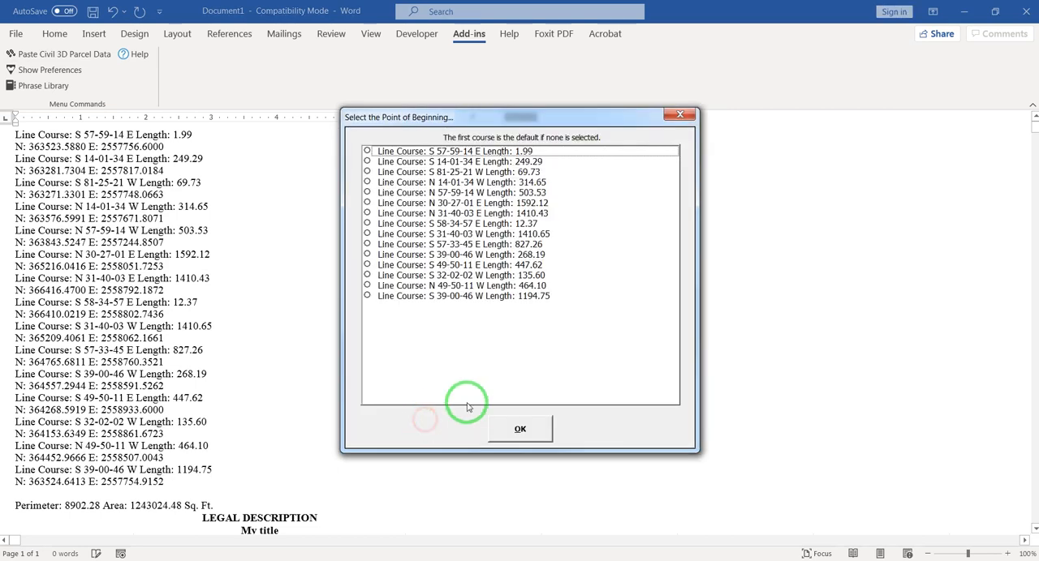
{"action": "left_click", "coordinate": [520, 429]}
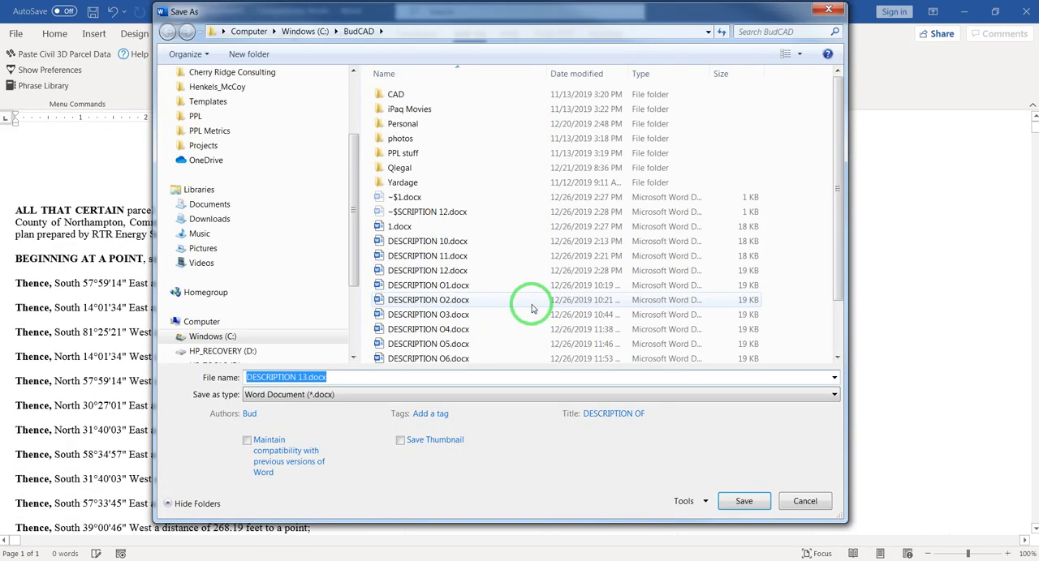
{"action": "left_click", "coordinate": [744, 501]}
Return to Civil 3D and copy the complete inverse analysis text from Parcel A's properties
{"action": "left_click", "coordinate": [962, 12]}
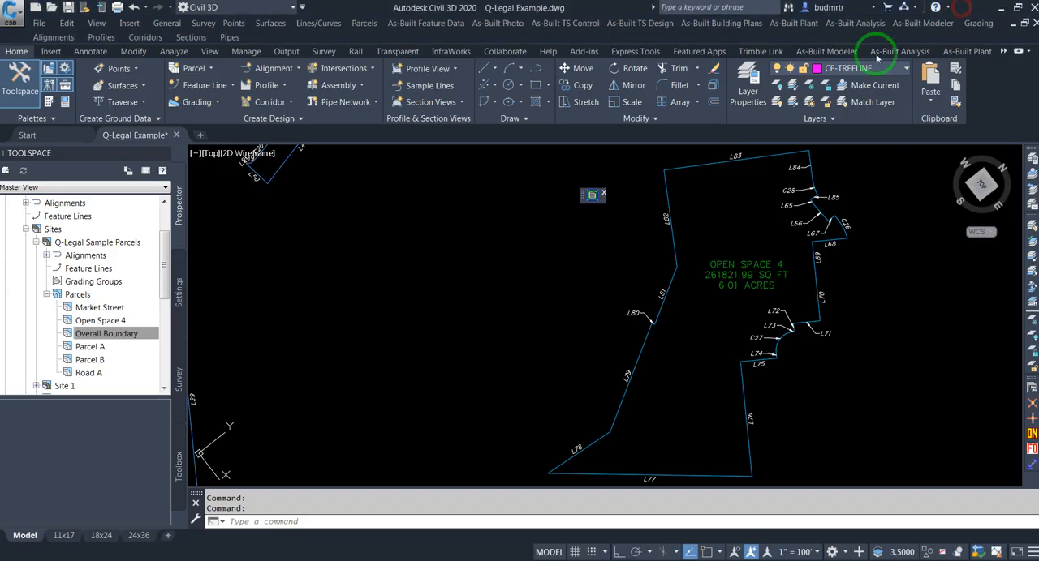
{"action": "right_click", "coordinate": [92, 348]}
{"action": "left_click", "coordinate": [128, 357]}
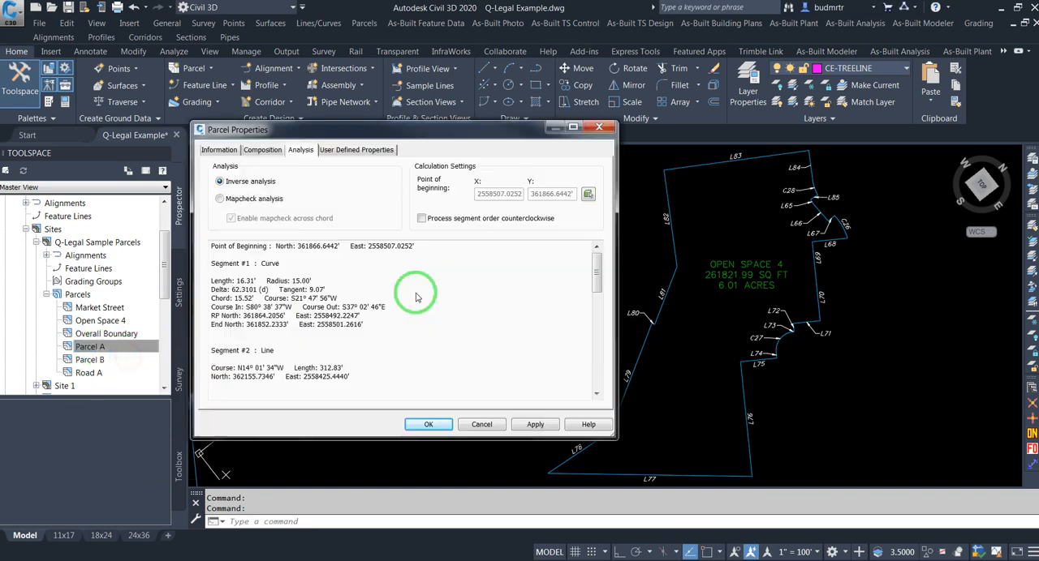
{"action": "right_click", "coordinate": [397, 298]}
{"action": "left_click", "coordinate": [445, 378]}
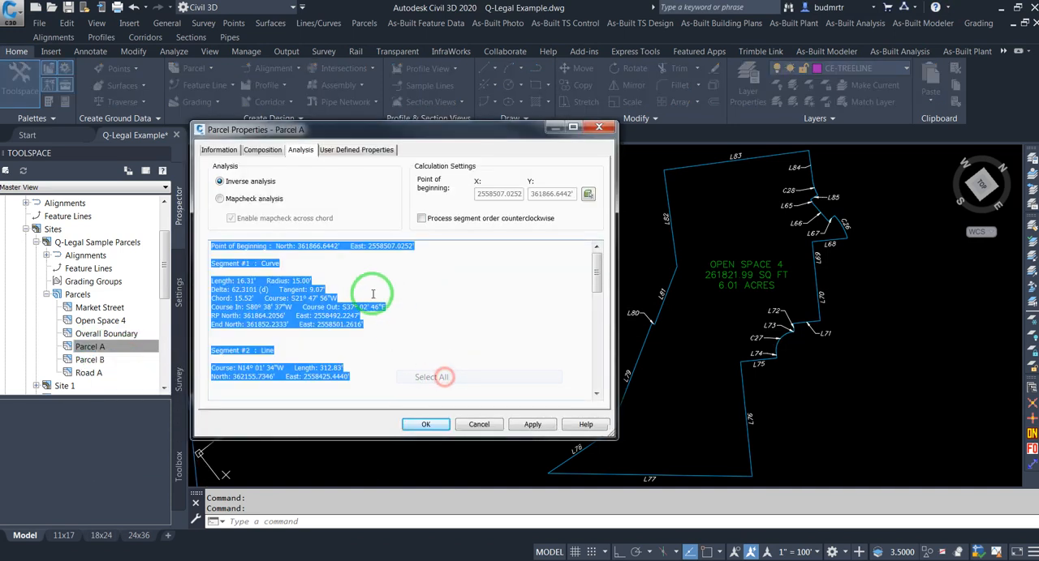
{"action": "right_click", "coordinate": [371, 290]}
{"action": "left_click", "coordinate": [402, 331]}
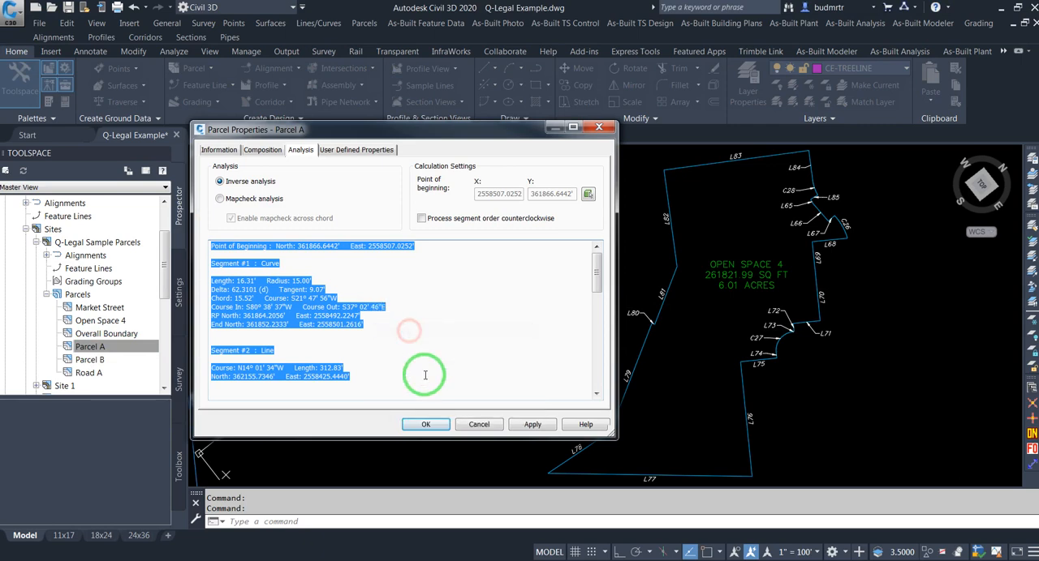
{"action": "left_click", "coordinate": [426, 428]}
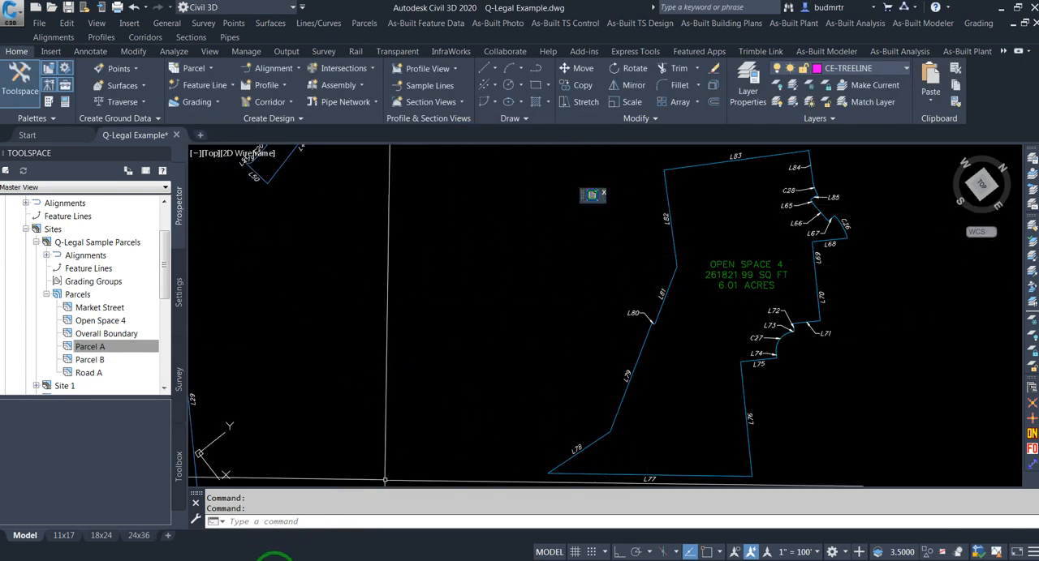
Switch to the blank Document1 in Word, paste the Parcel A data with Q-Legal and create a legal from it
{"action": "mouse_move", "coordinate": [538, 550]}
{"action": "left_click", "coordinate": [512, 508]}
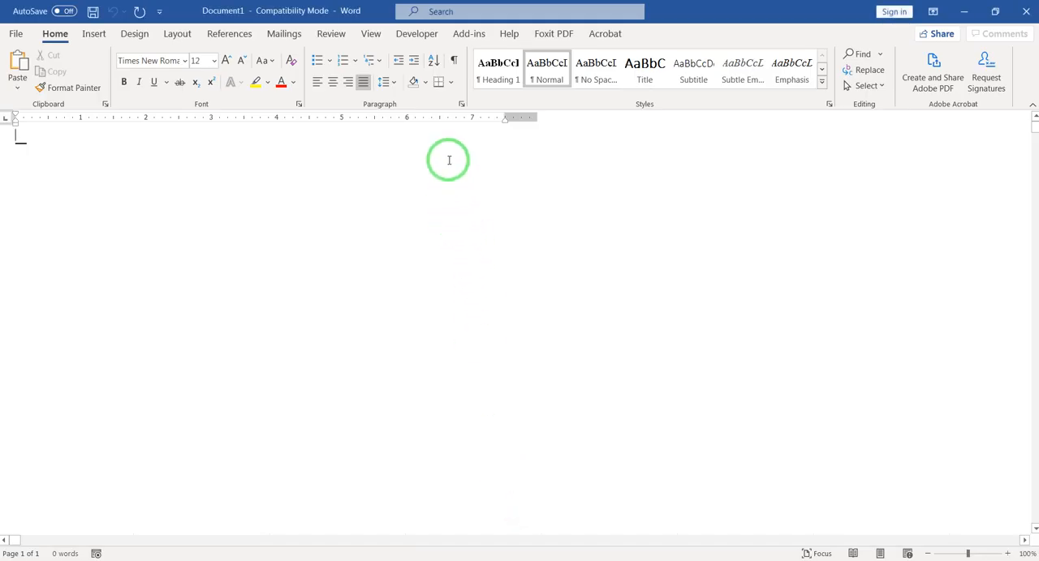
{"action": "left_click", "coordinate": [471, 36]}
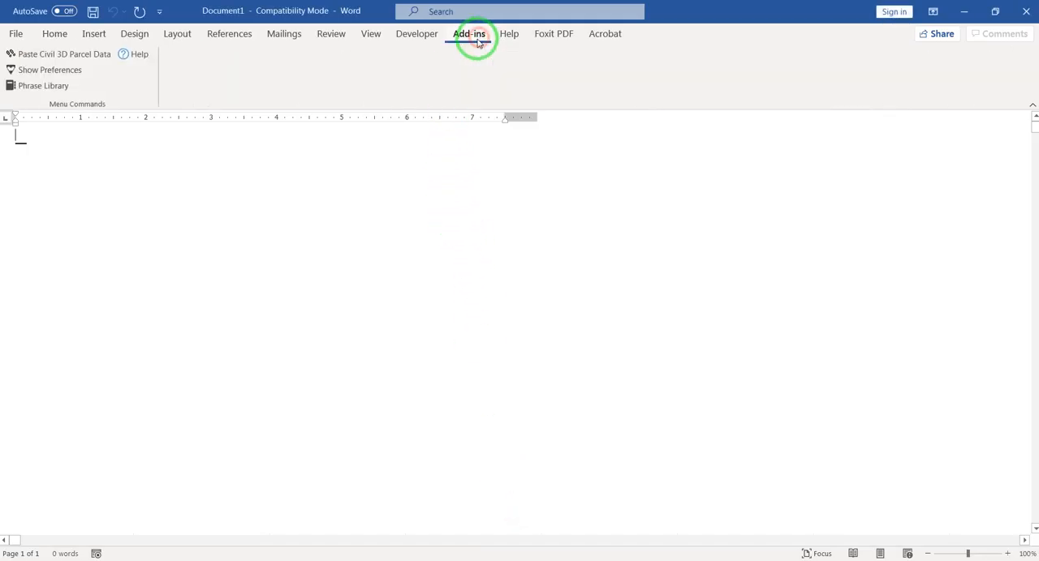
{"action": "left_click", "coordinate": [45, 54]}
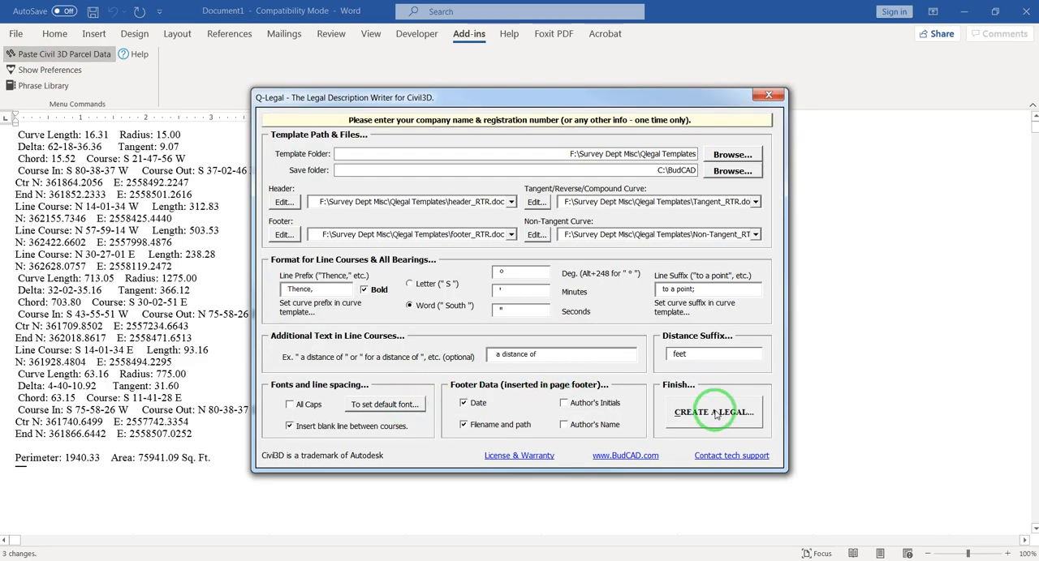
{"action": "left_click", "coordinate": [731, 414]}
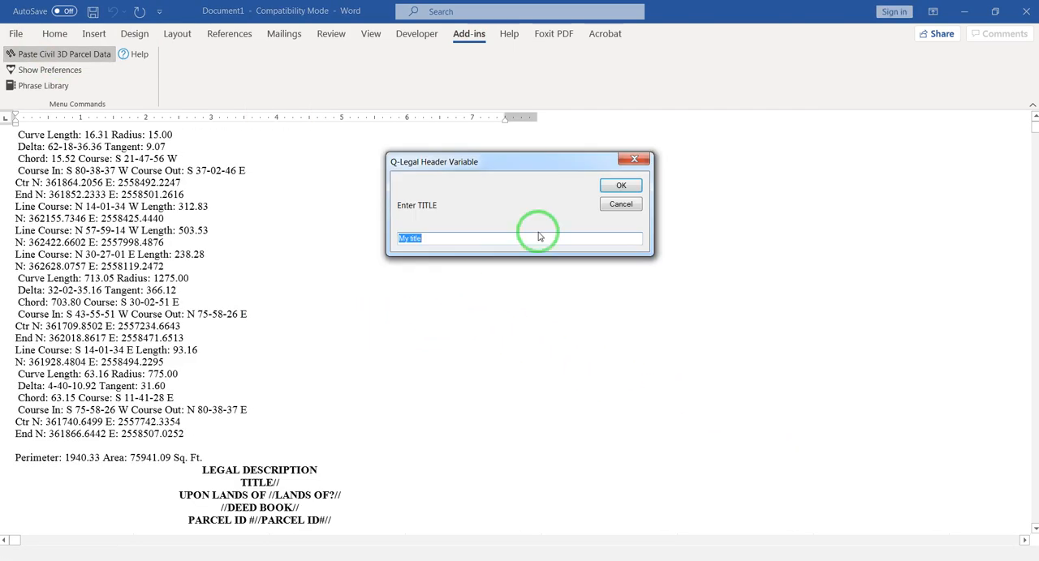
Accept all default Q-Legal header values for the Parcel A description, from the title through the plan date 12/25/19
{"action": "left_click", "coordinate": [619, 188]}
{"action": "left_click", "coordinate": [619, 187]}
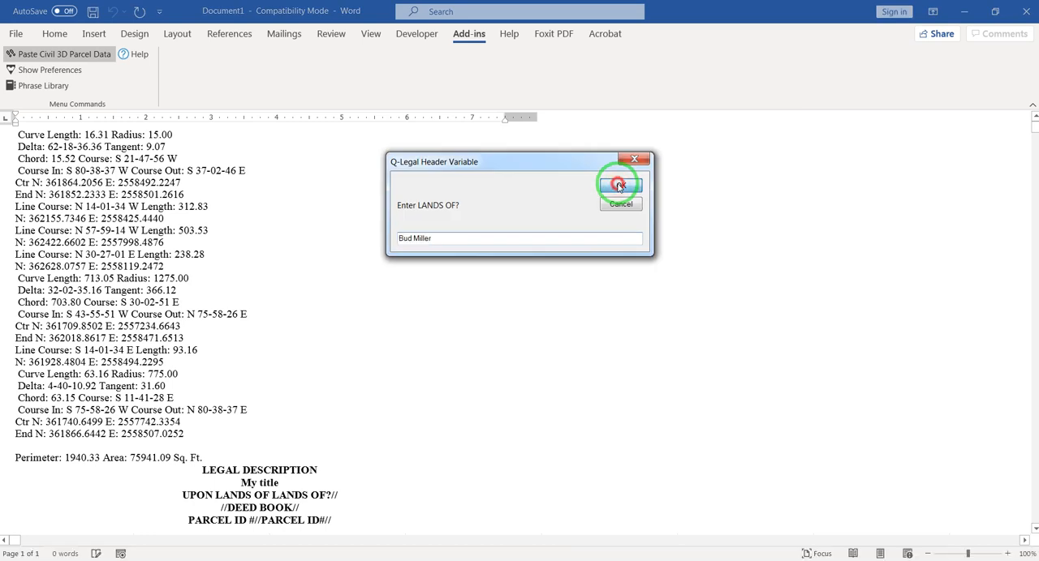
{"action": "left_click", "coordinate": [619, 188]}
{"action": "left_click", "coordinate": [619, 188]}
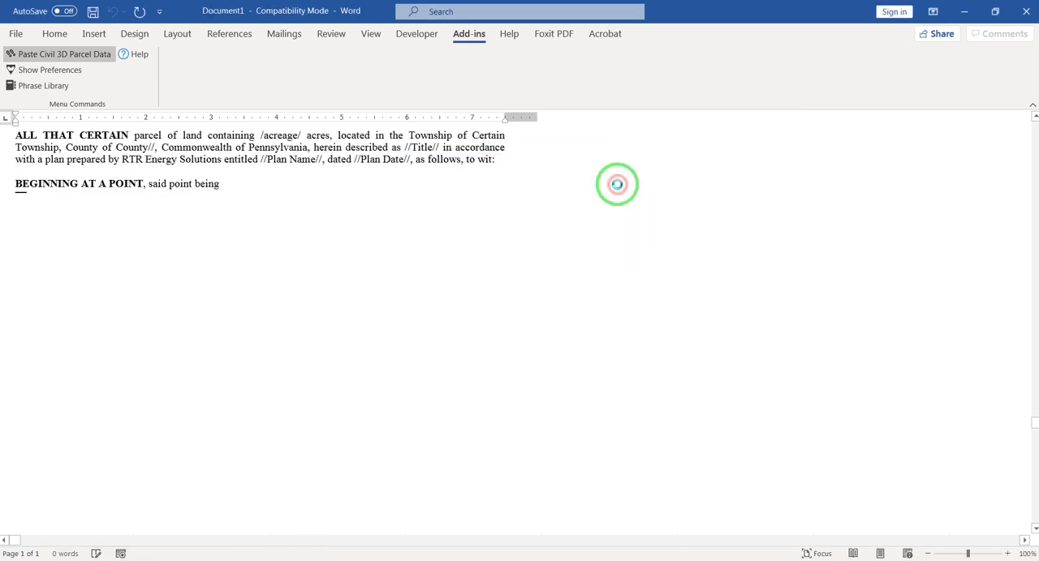
{"action": "left_click", "coordinate": [619, 187]}
{"action": "left_click", "coordinate": [619, 187]}
{"action": "left_click", "coordinate": [619, 187]}
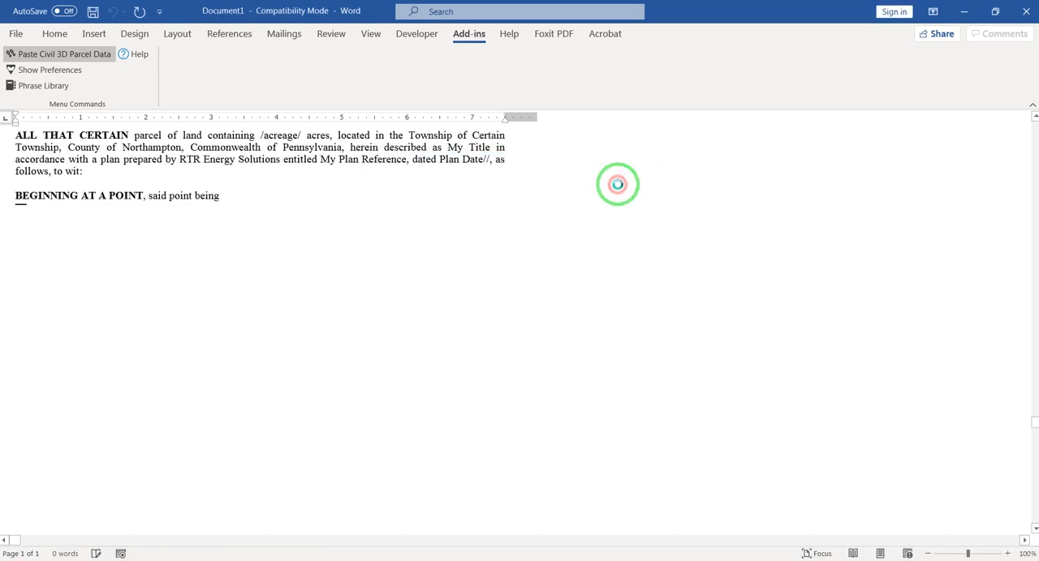
{"action": "left_click", "coordinate": [619, 187]}
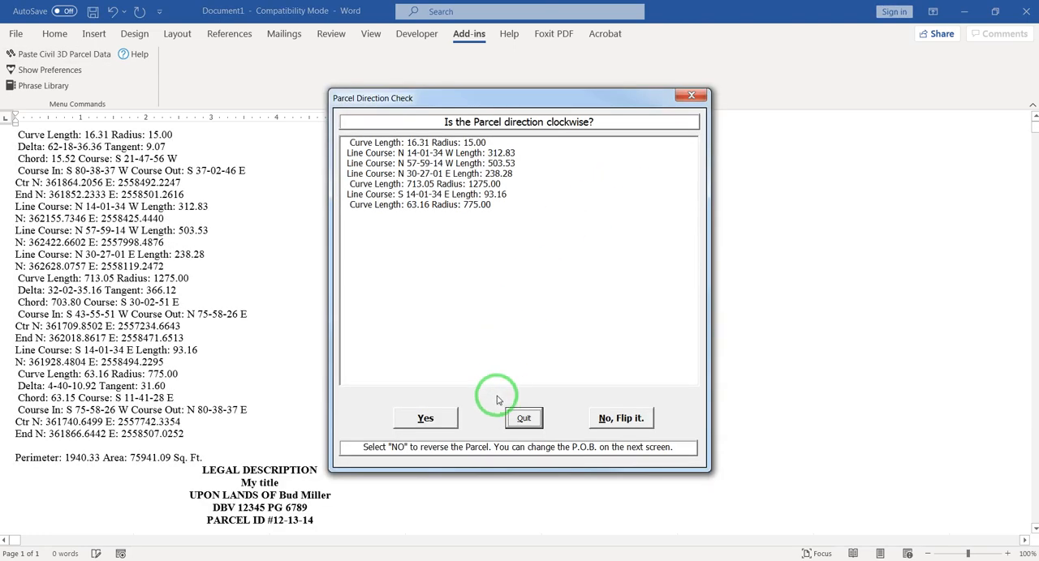
Generate the Parcel A legal description with clockwise direction and the default point of beginning, and save it as 5.docx
{"action": "left_click", "coordinate": [440, 417]}
{"action": "left_click", "coordinate": [549, 427]}
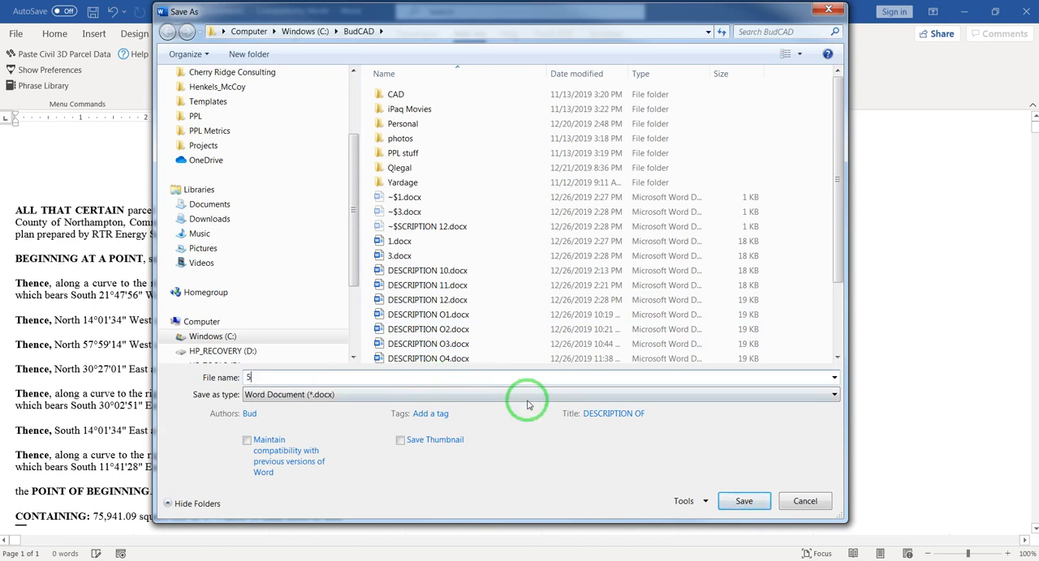
{"action": "left_click", "coordinate": [743, 502]}
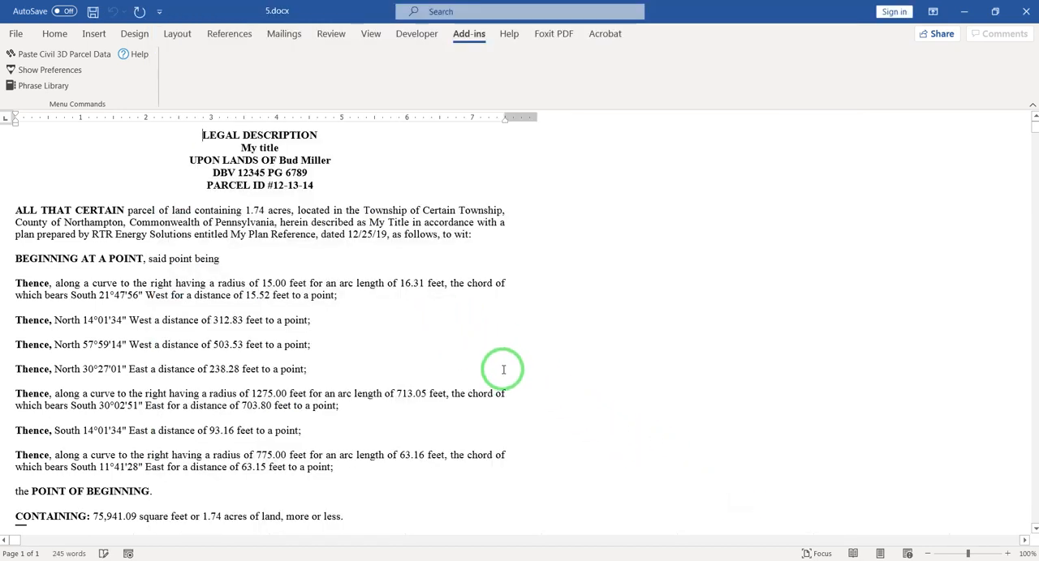
Return to Civil 3D and copy the complete inverse analysis text from Parcel B's properties
{"action": "left_click", "coordinate": [965, 11]}
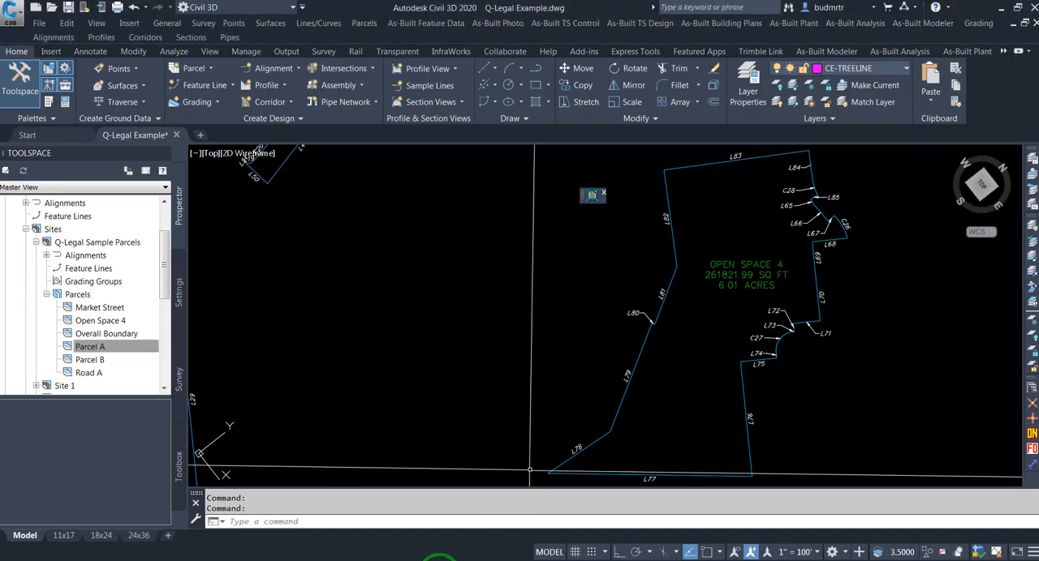
{"action": "right_click", "coordinate": [94, 363]}
{"action": "left_click", "coordinate": [126, 367]}
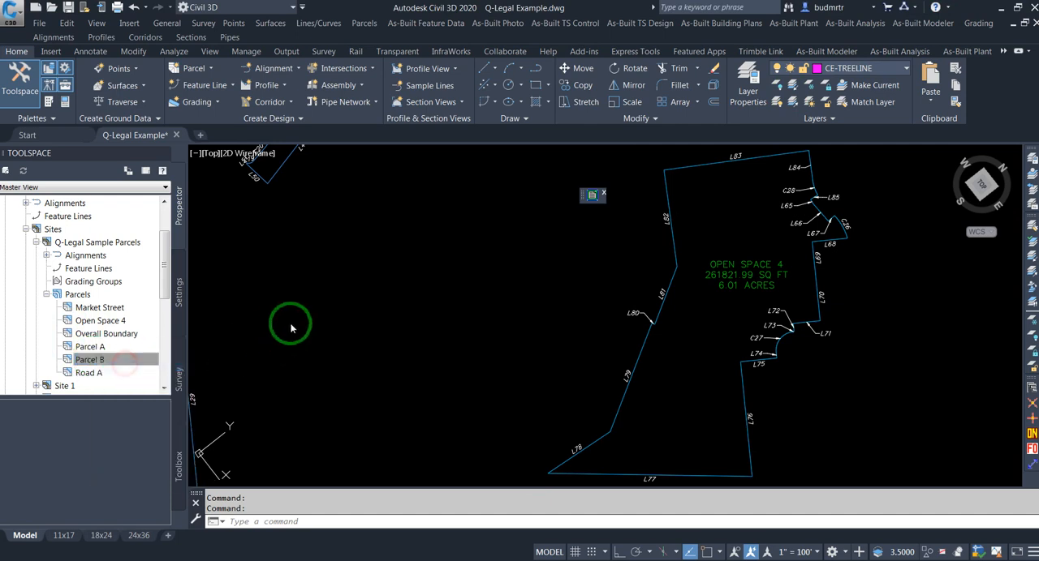
{"action": "right_click", "coordinate": [344, 297]}
{"action": "left_click", "coordinate": [388, 371]}
{"action": "right_click", "coordinate": [394, 369]}
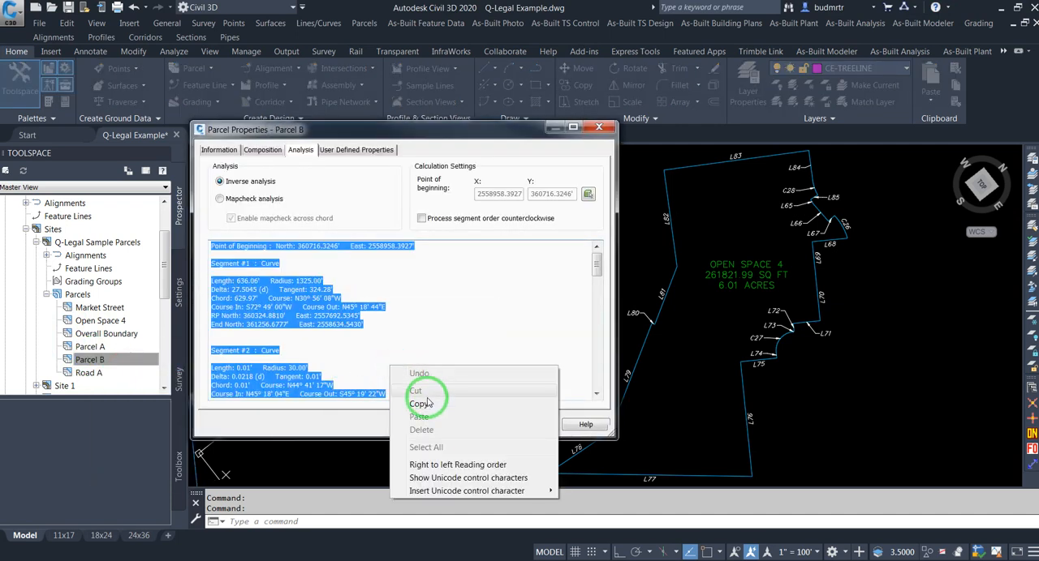
{"action": "left_click", "coordinate": [422, 409]}
{"action": "left_click", "coordinate": [426, 425]}
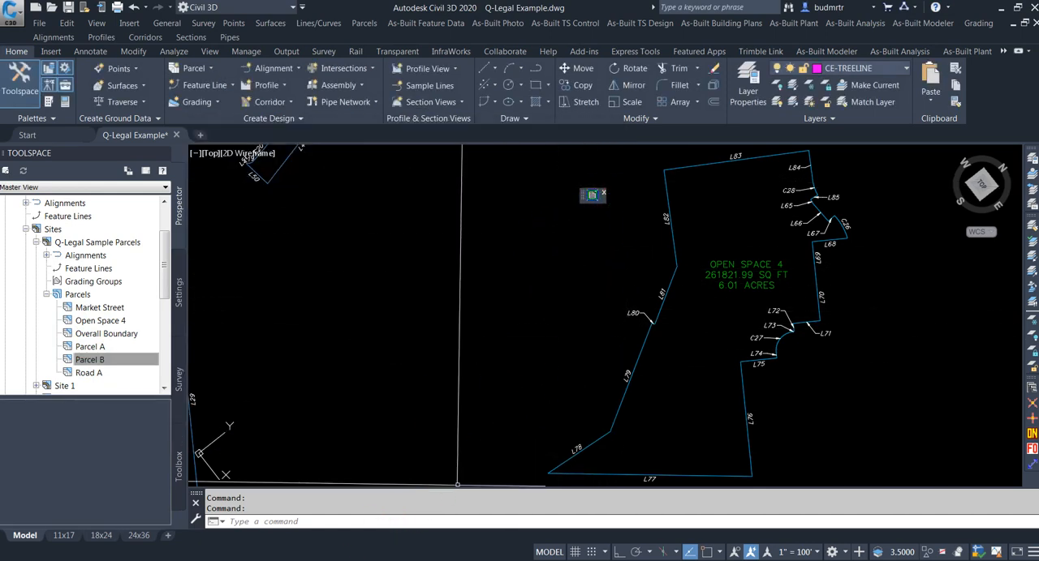
Switch to the blank Document1 in Word, paste the Parcel B data with Q-Legal and create a legal from it
{"action": "left_click", "coordinate": [650, 514]}
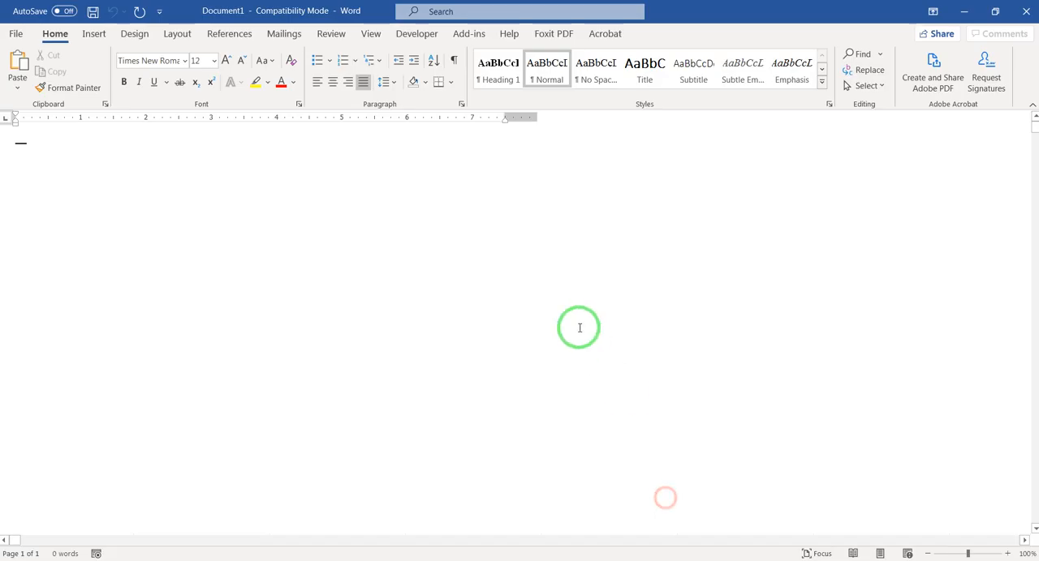
{"action": "left_click", "coordinate": [469, 33]}
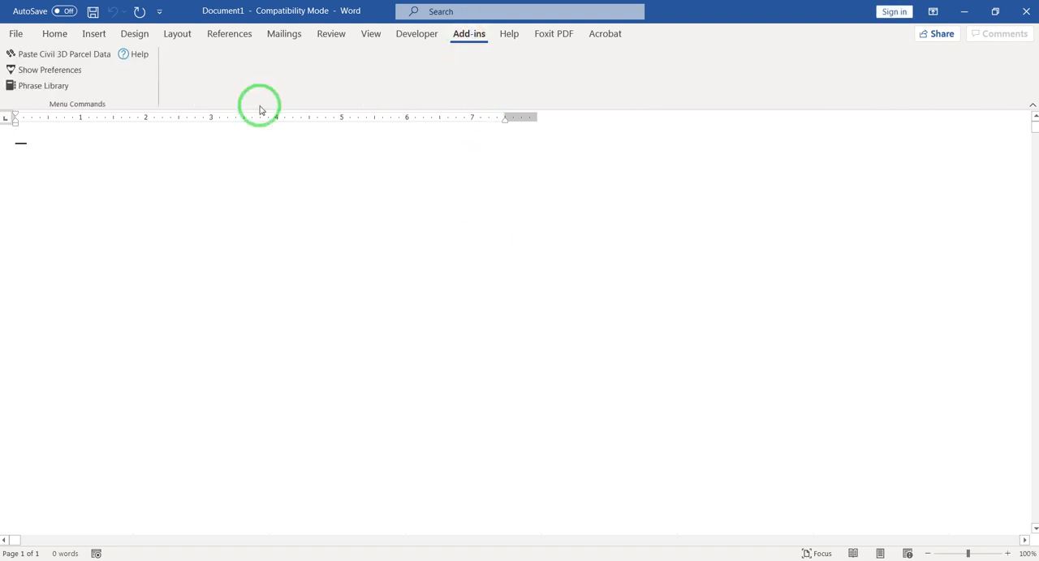
{"action": "left_click", "coordinate": [73, 55]}
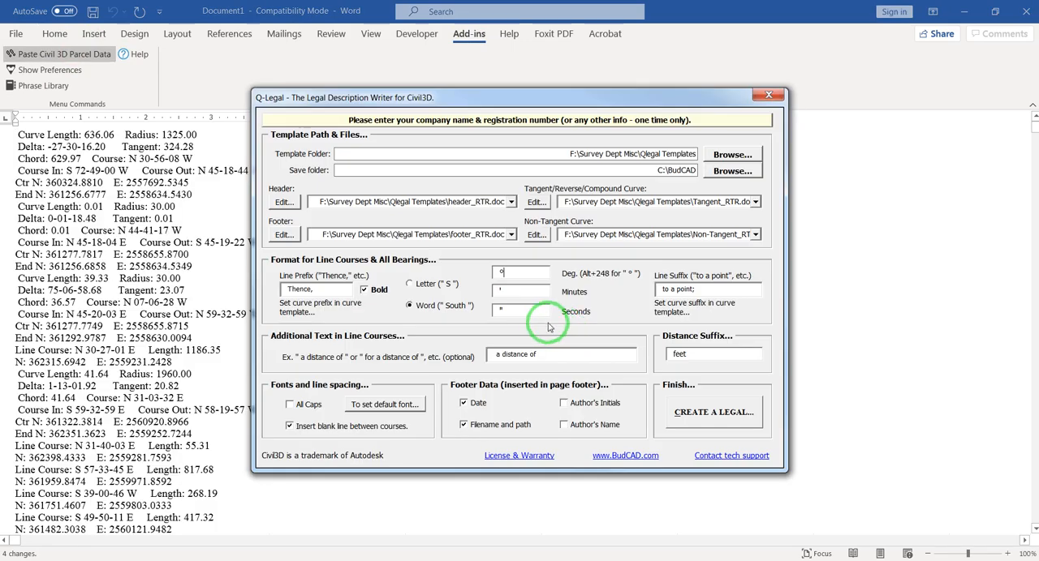
{"action": "left_click", "coordinate": [718, 410]}
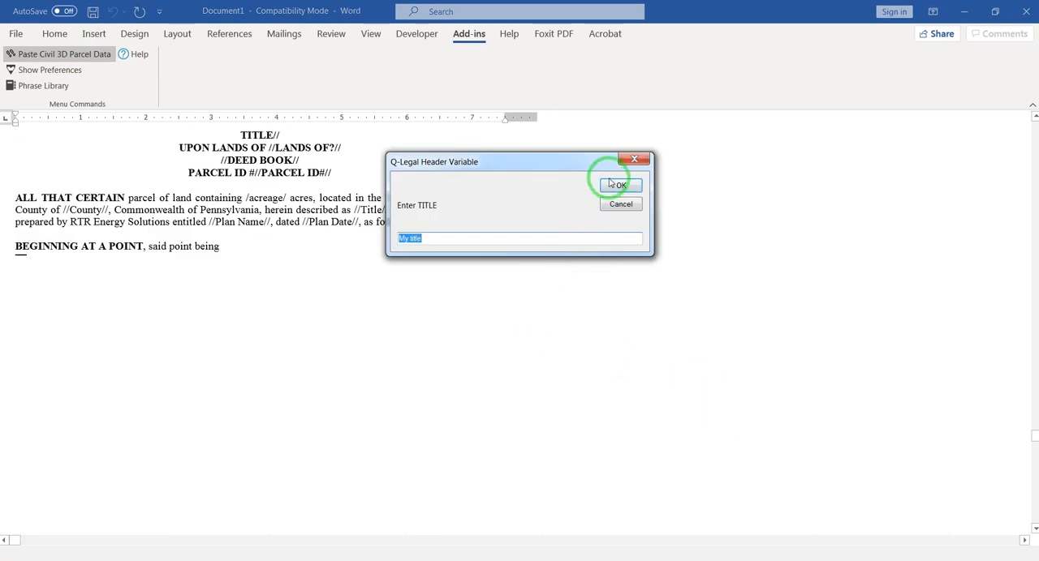
Accept all default Q-Legal header values for the Parcel B description, from the title through the plan date 12/25/19
{"action": "left_click", "coordinate": [619, 187]}
{"action": "left_click", "coordinate": [620, 186]}
{"action": "left_click", "coordinate": [620, 186]}
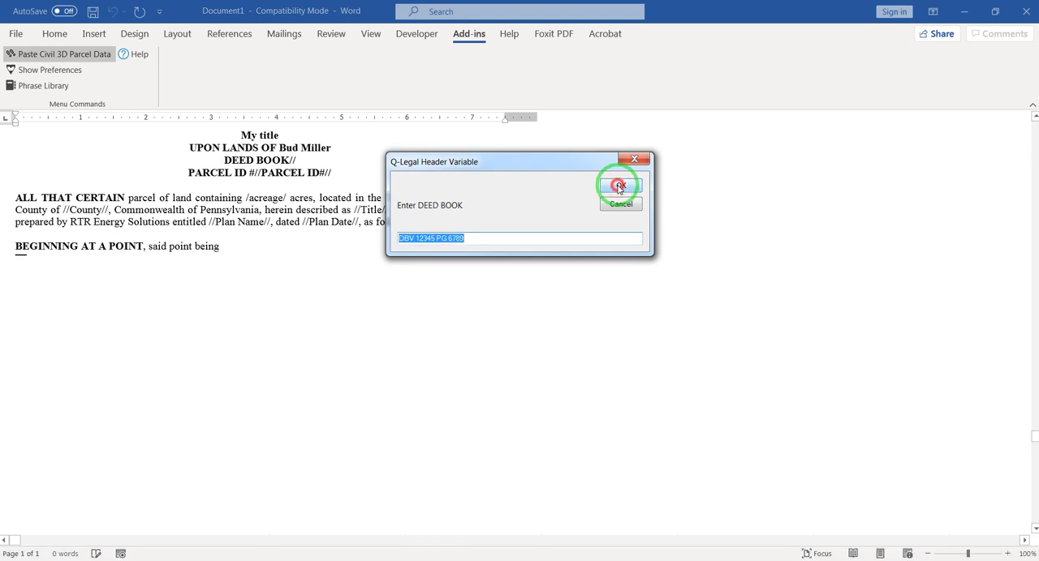
{"action": "left_click", "coordinate": [620, 187]}
{"action": "left_click", "coordinate": [620, 187]}
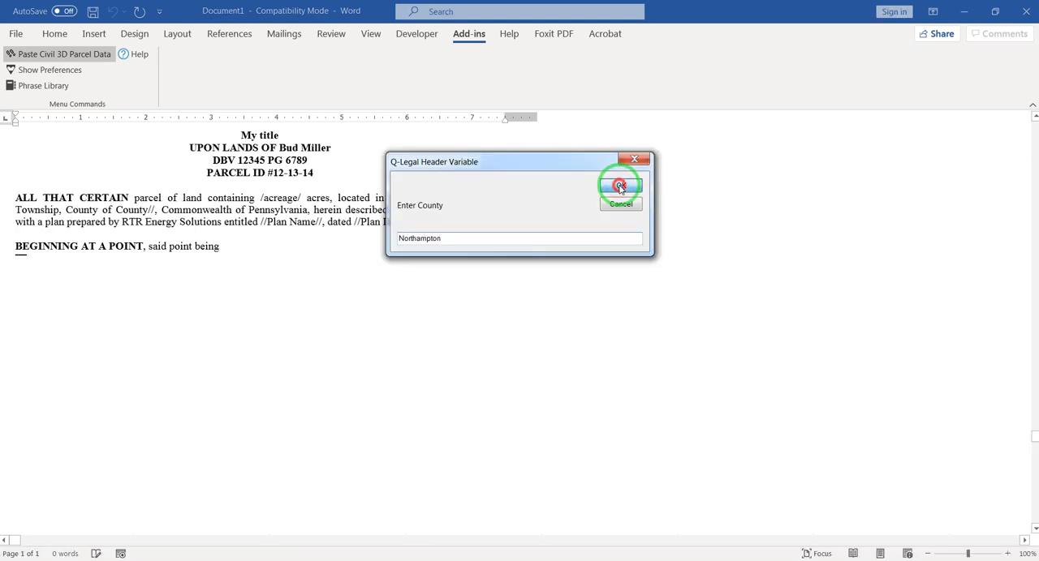
{"action": "left_click", "coordinate": [620, 187]}
{"action": "left_click", "coordinate": [620, 186]}
{"action": "left_click", "coordinate": [620, 187]}
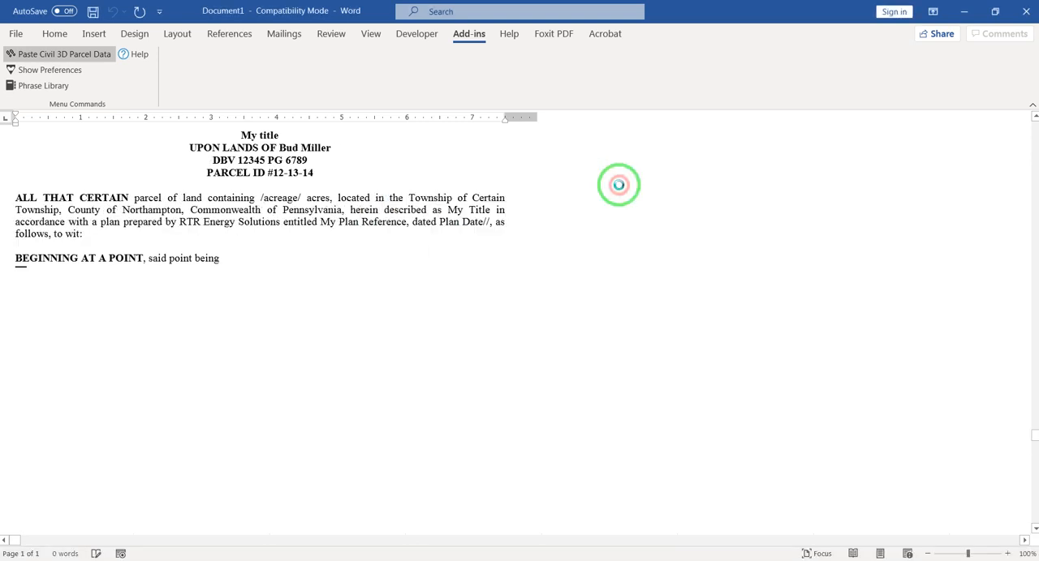
{"action": "left_click", "coordinate": [620, 186]}
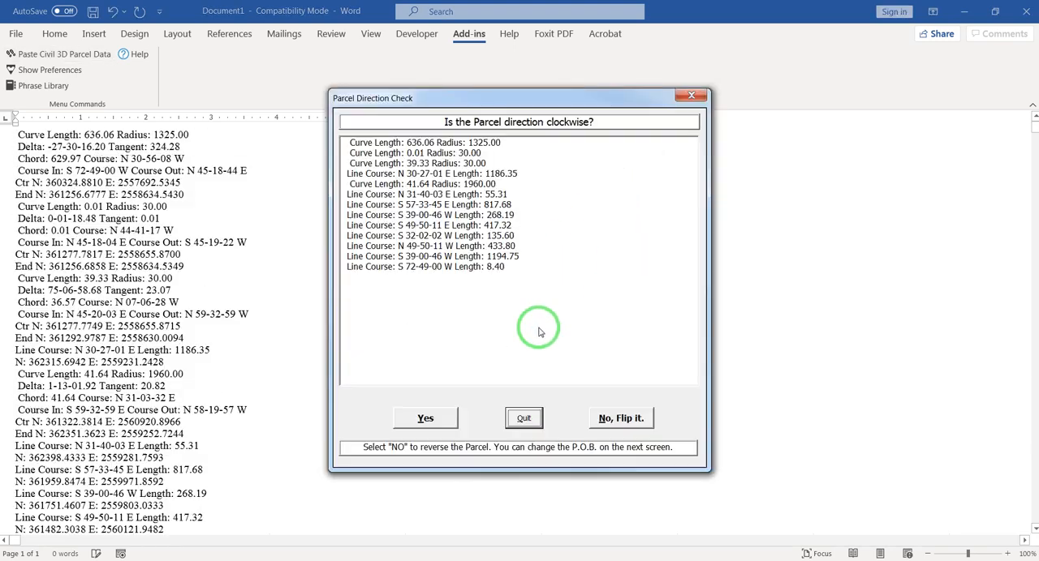
Generate the Parcel B legal description with clockwise direction and the default point of beginning, and try to save it over the existing 5.docx
{"action": "left_click", "coordinate": [442, 418]}
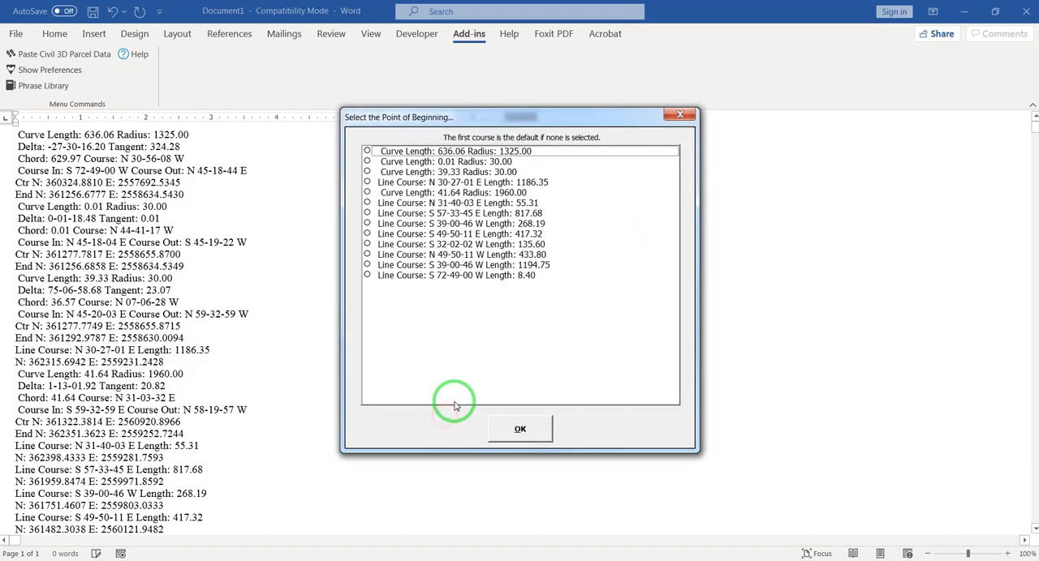
{"action": "left_click", "coordinate": [521, 431]}
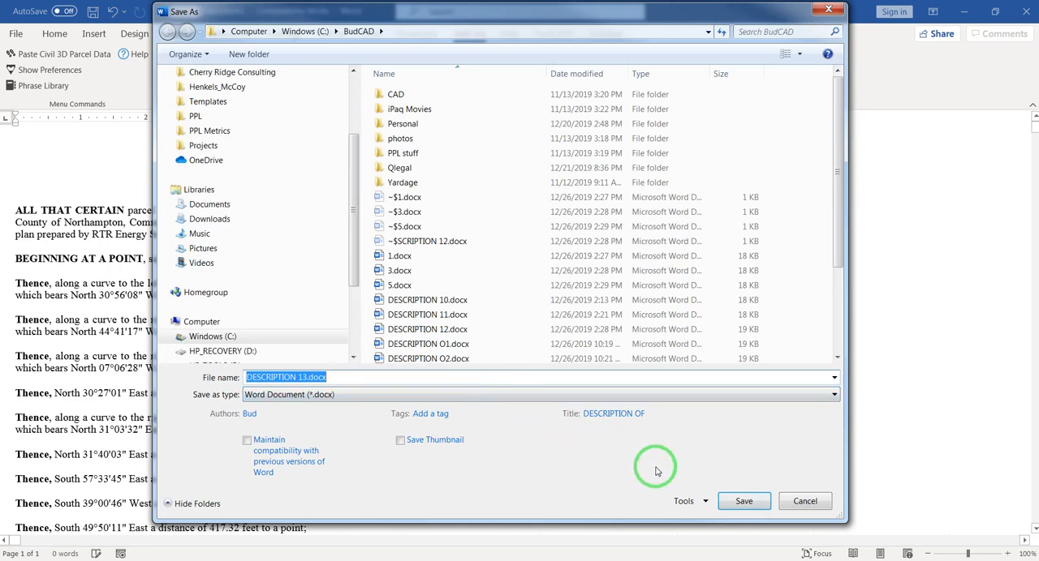
{"action": "type", "text": "5"}
{"action": "left_click", "coordinate": [735, 501]}
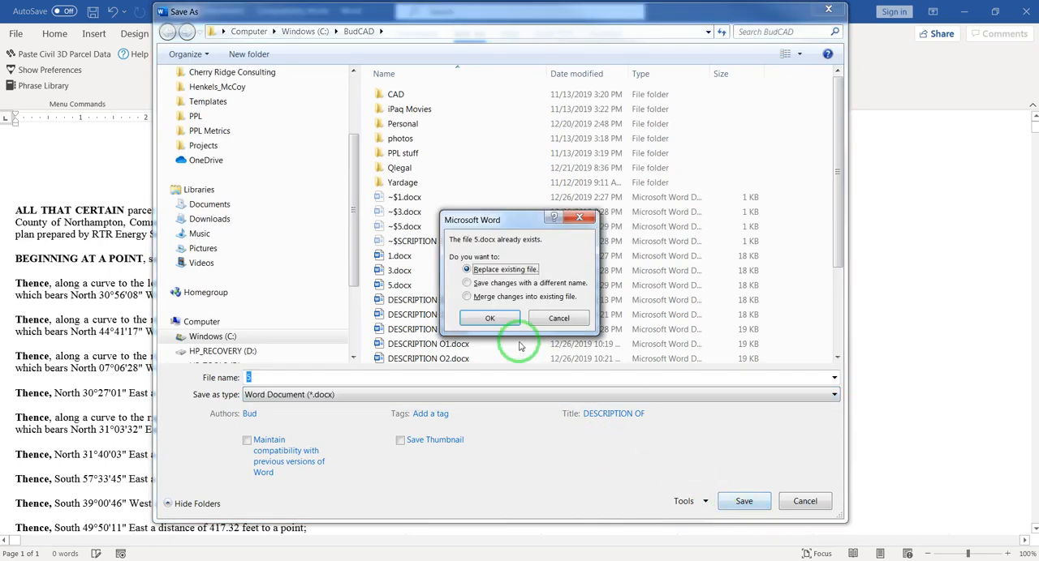
{"action": "left_click", "coordinate": [490, 318]}
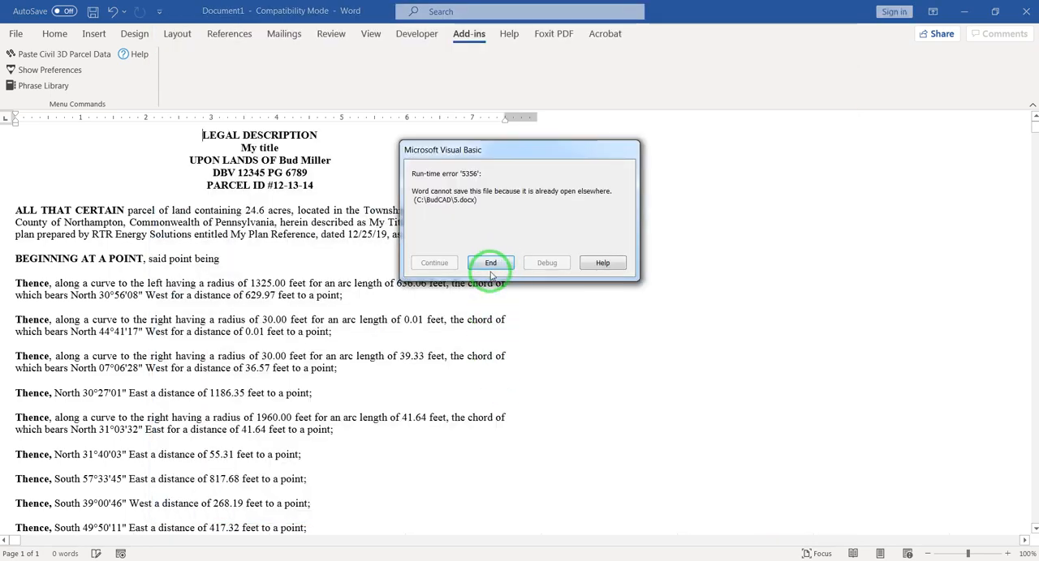
{"action": "left_click", "coordinate": [491, 263]}
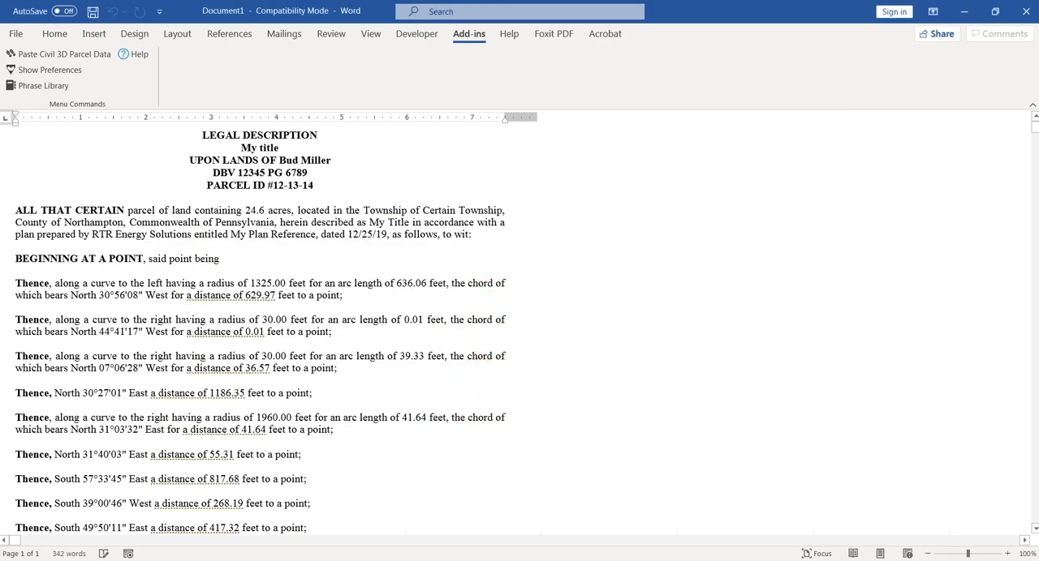
Return to Civil 3D and copy the complete inverse analysis text from Road A's parcel properties
{"action": "mouse_move", "coordinate": [403, 559]}
{"action": "left_click", "coordinate": [439, 556]}
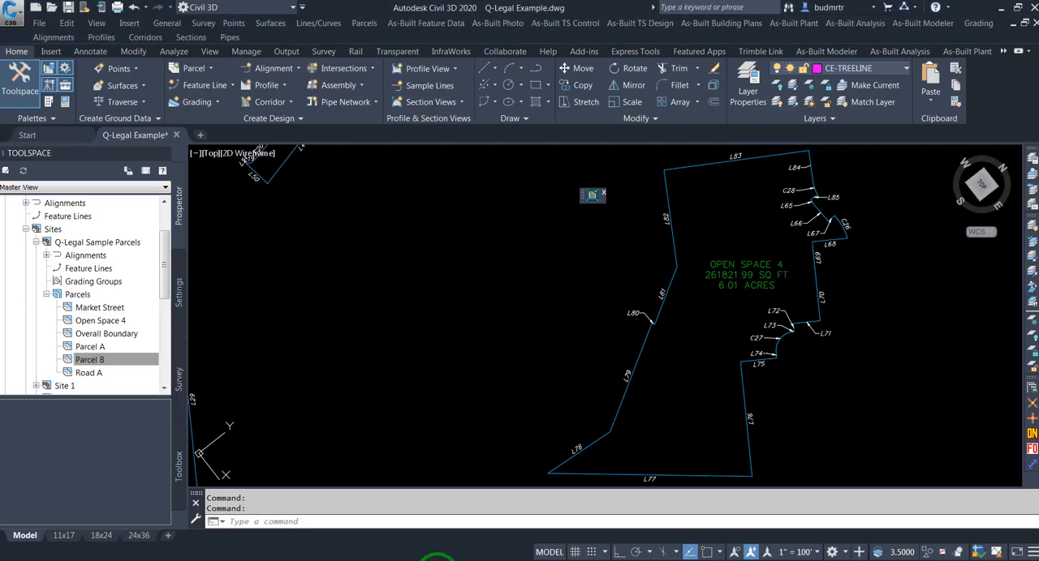
{"action": "right_click", "coordinate": [97, 372]}
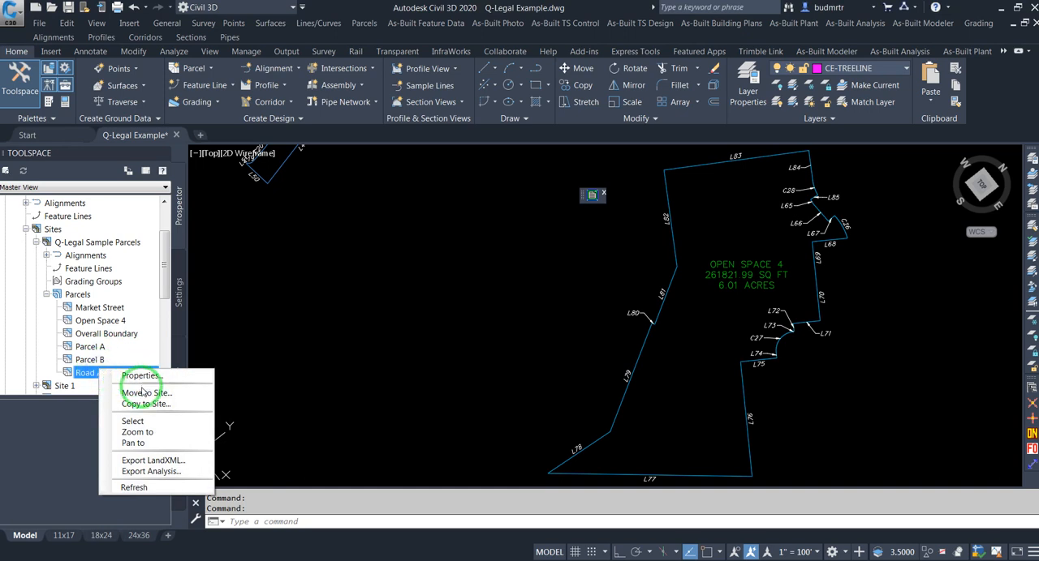
{"action": "left_click", "coordinate": [154, 377]}
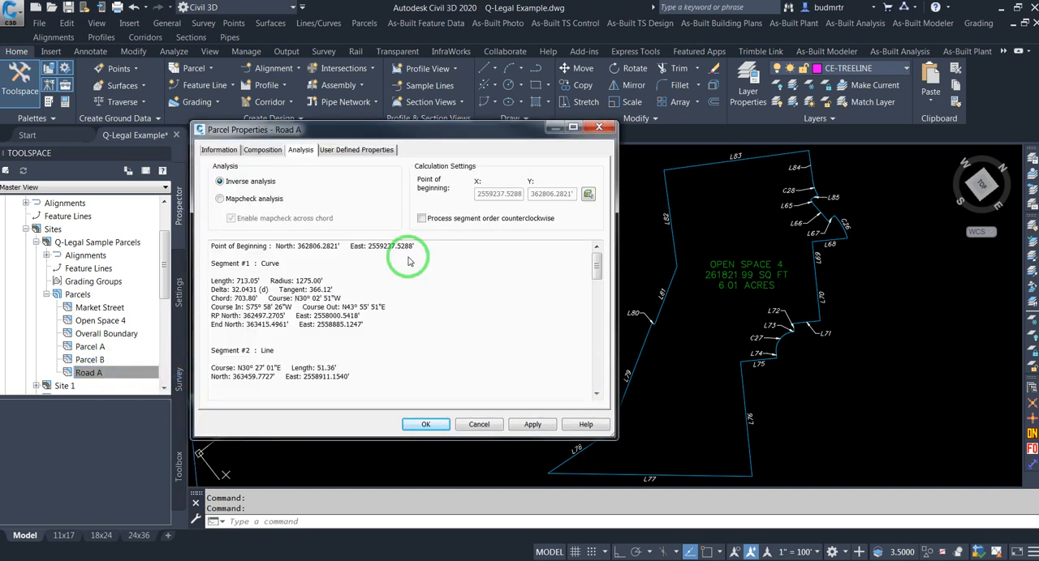
{"action": "right_click", "coordinate": [410, 284]}
{"action": "left_click", "coordinate": [451, 335]}
{"action": "right_click", "coordinate": [451, 335]}
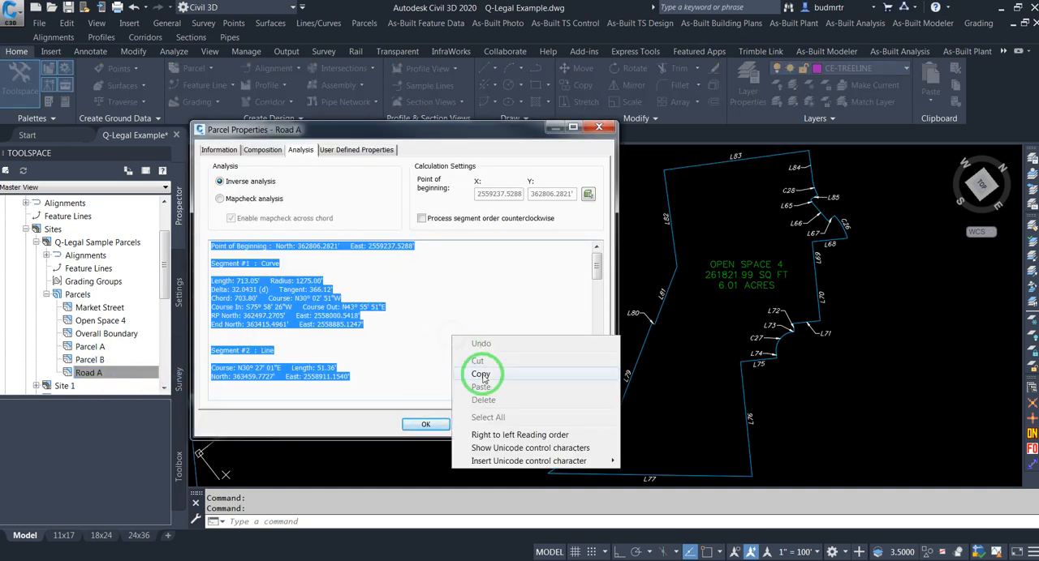
{"action": "left_click", "coordinate": [479, 371]}
{"action": "left_click", "coordinate": [430, 424]}
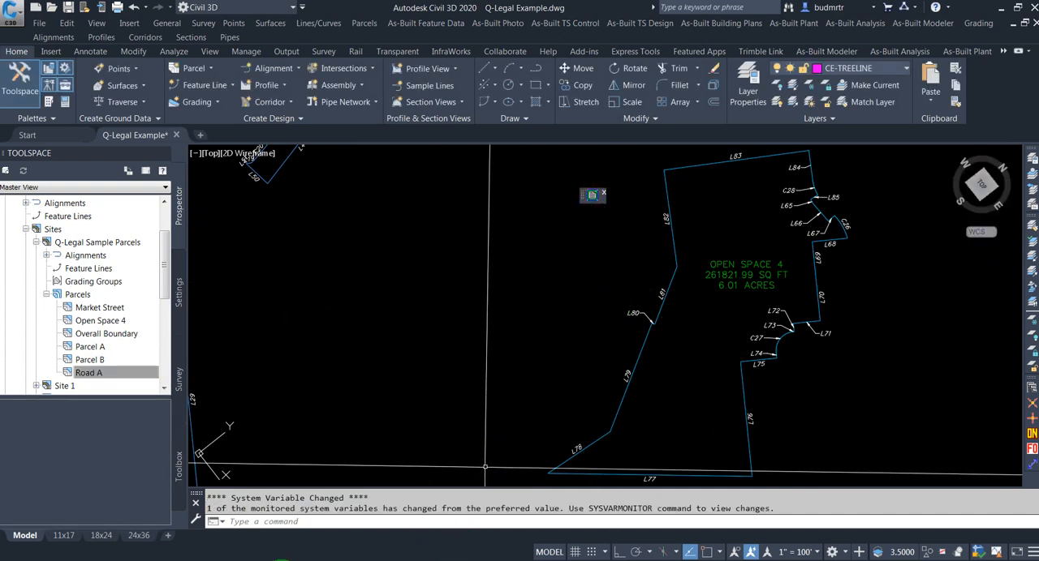
Switch to the blank Document2 in Word, paste the Road A data with Q-Legal and create a legal from it
{"action": "left_click", "coordinate": [772, 504]}
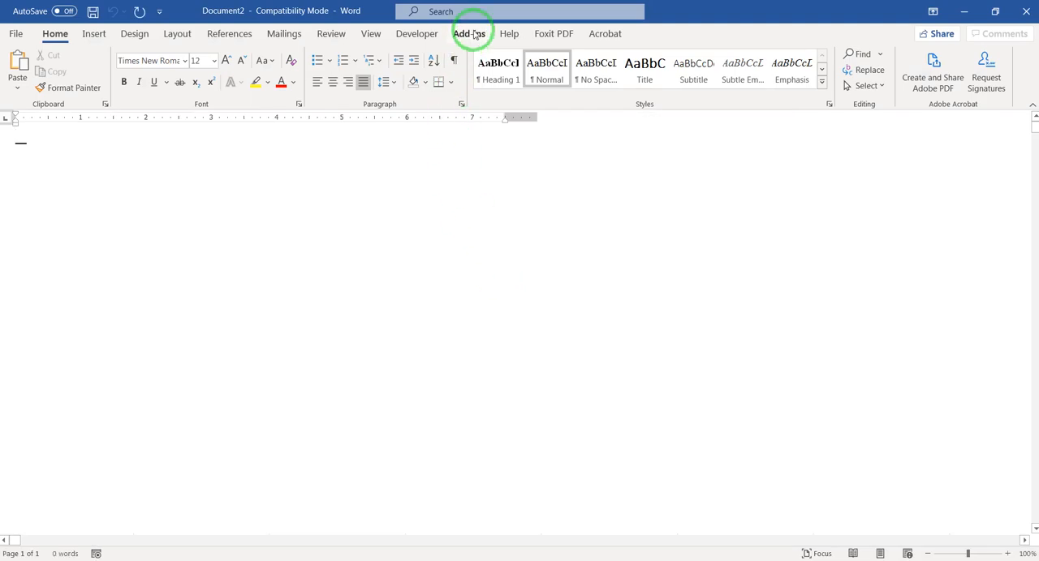
{"action": "left_click", "coordinate": [475, 34]}
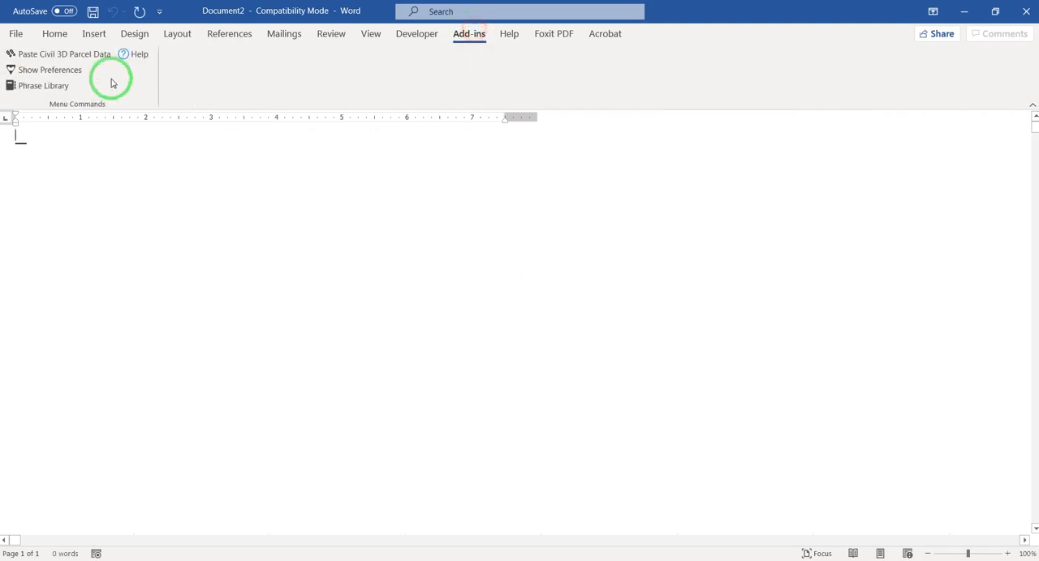
{"action": "left_click", "coordinate": [51, 53]}
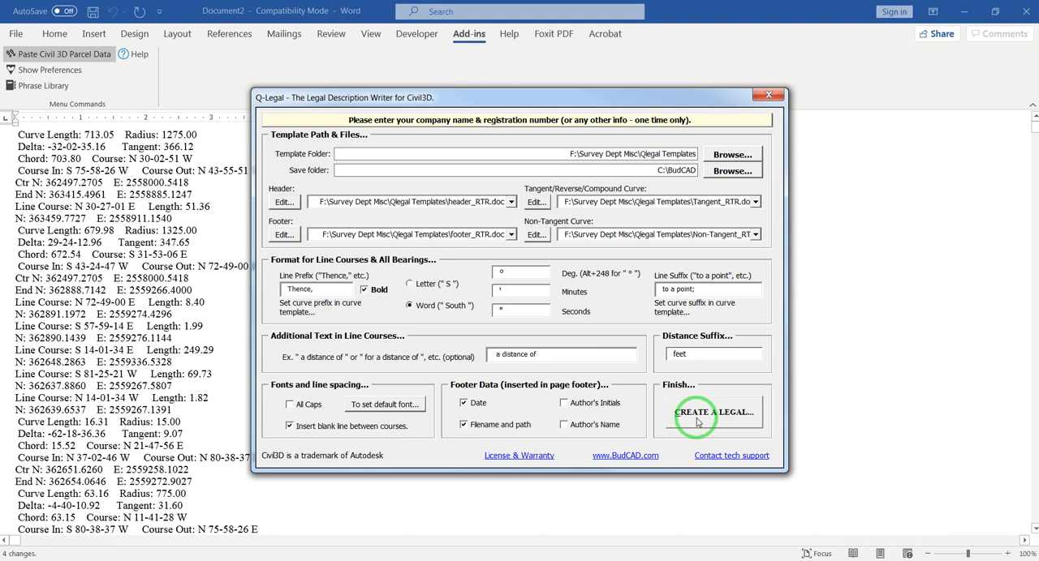
{"action": "left_click", "coordinate": [696, 421]}
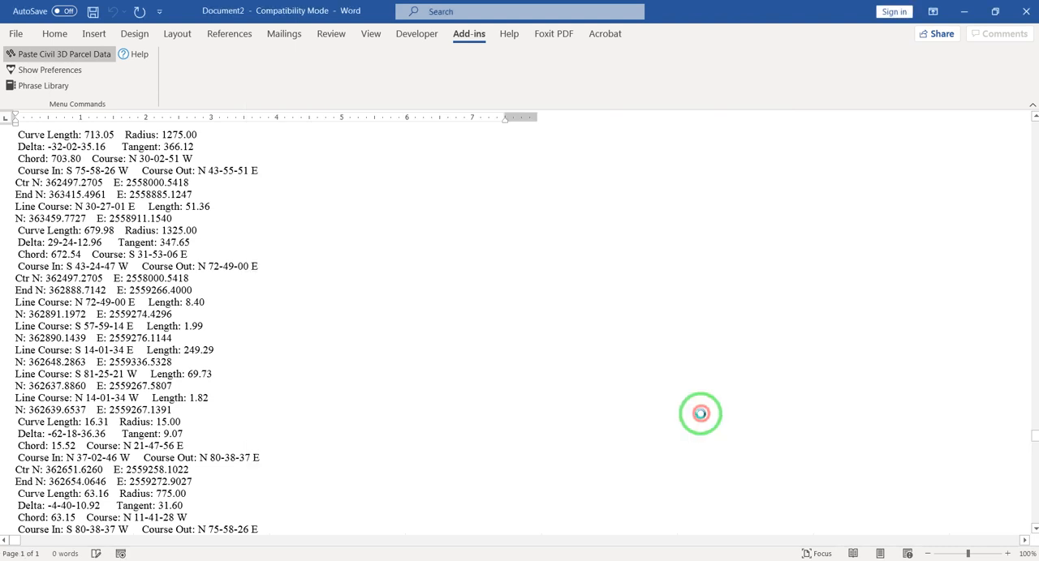
Accept all default Q-Legal header values for the Road A description, from the title through the plan date 12/25/19
{"action": "left_click", "coordinate": [619, 186]}
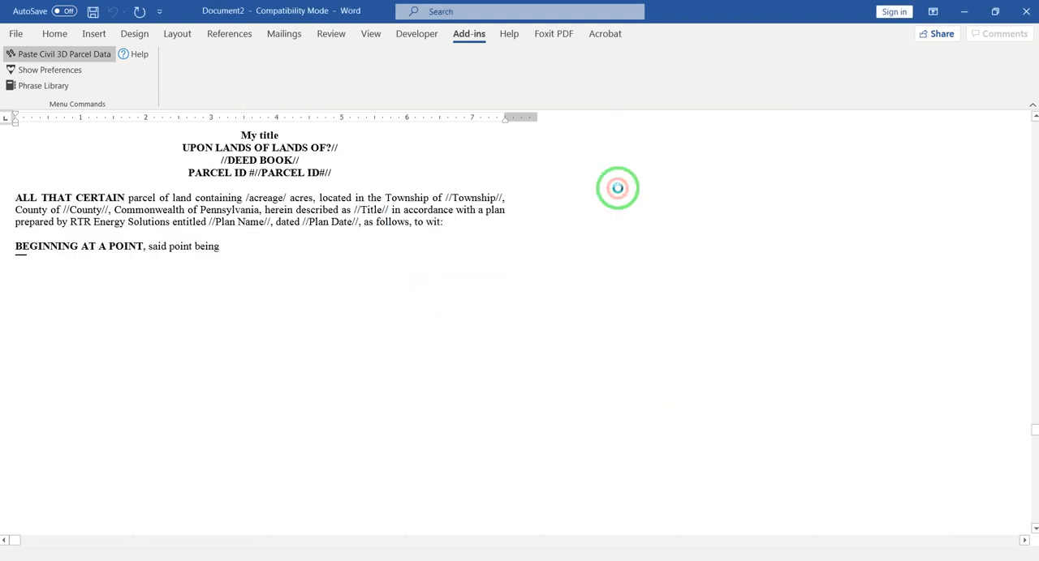
{"action": "left_click", "coordinate": [619, 186]}
{"action": "left_click", "coordinate": [620, 186]}
{"action": "left_click", "coordinate": [619, 188]}
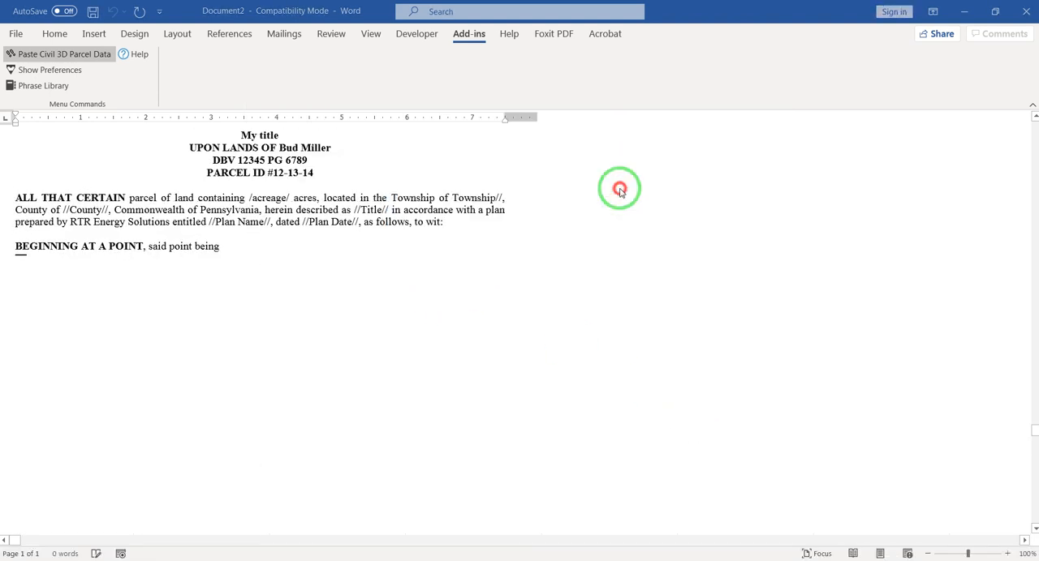
{"action": "left_click", "coordinate": [620, 188]}
{"action": "left_click", "coordinate": [620, 188]}
{"action": "left_click", "coordinate": [620, 188]}
{"action": "left_click", "coordinate": [619, 188]}
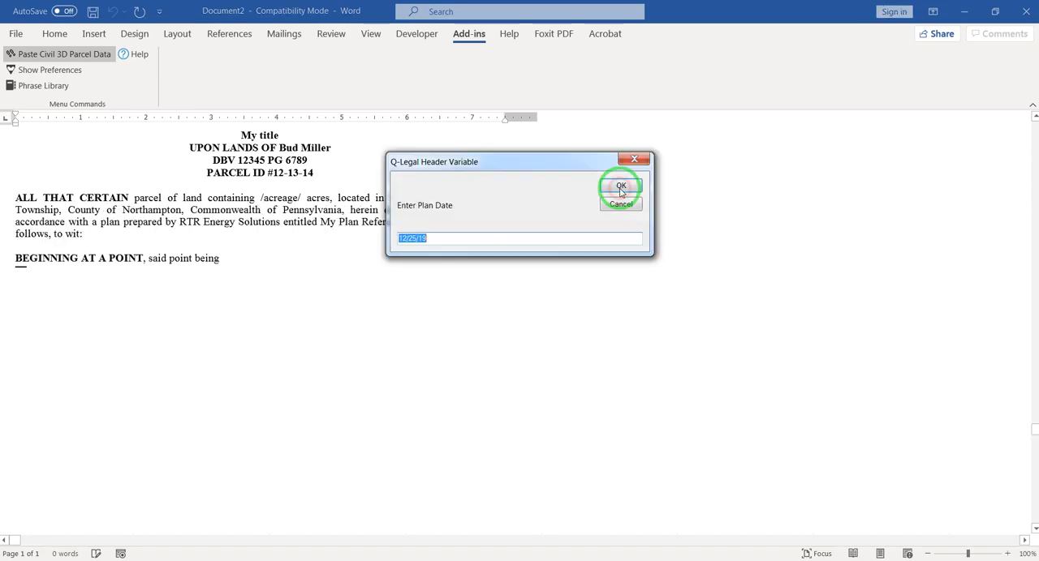
{"action": "left_click", "coordinate": [620, 188]}
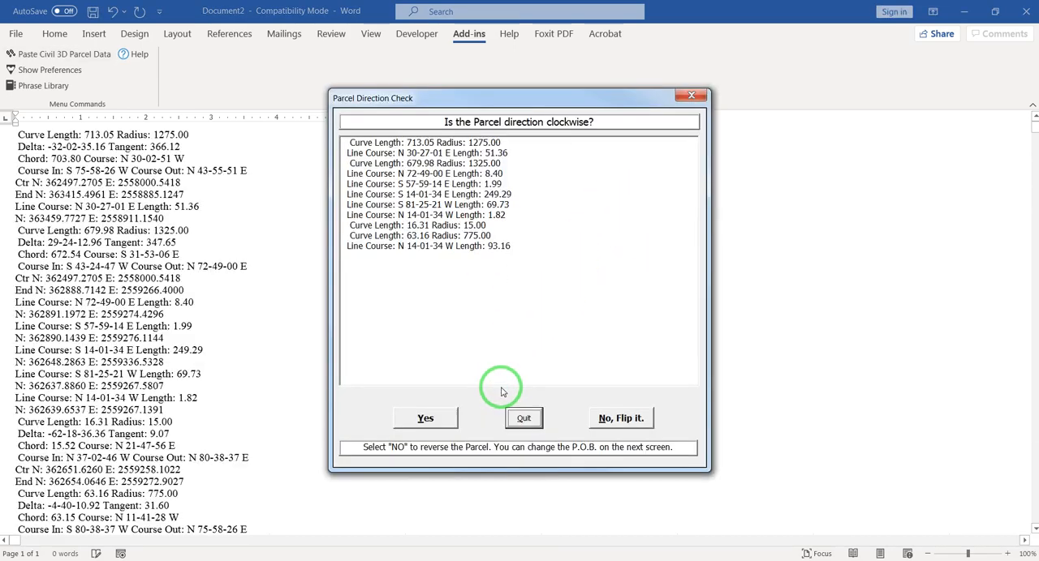
Generate the Road A legal description with clockwise direction and the default point of beginning, and save it as 6.docx
{"action": "left_click", "coordinate": [431, 419]}
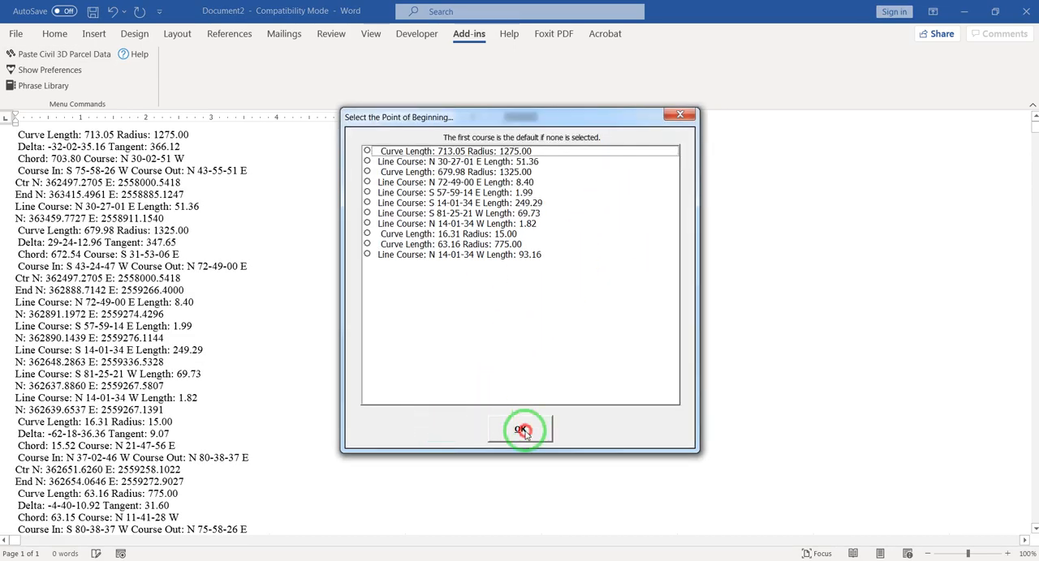
{"action": "left_click", "coordinate": [522, 430]}
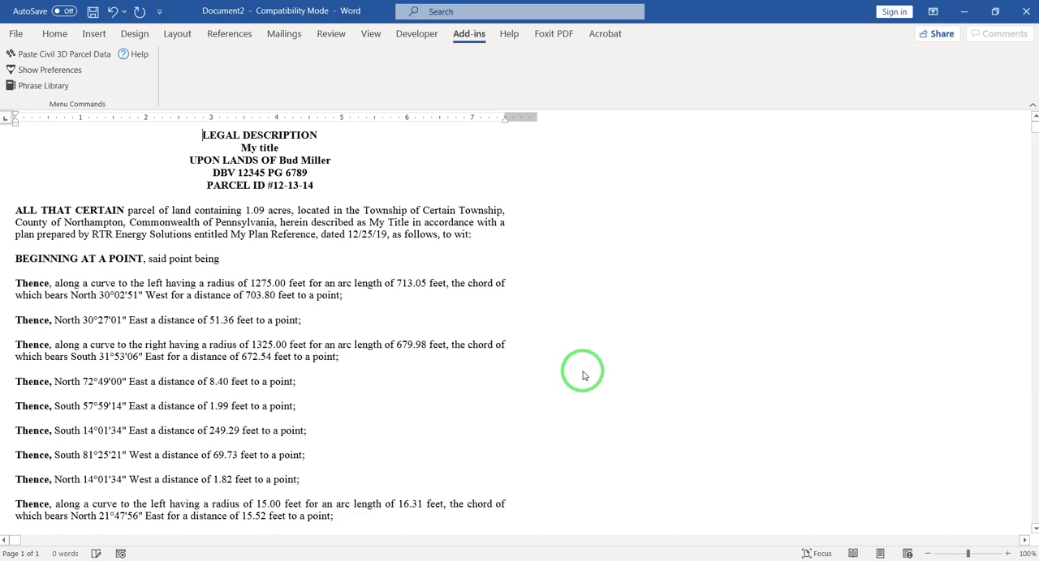
{"action": "type", "text": "6"}
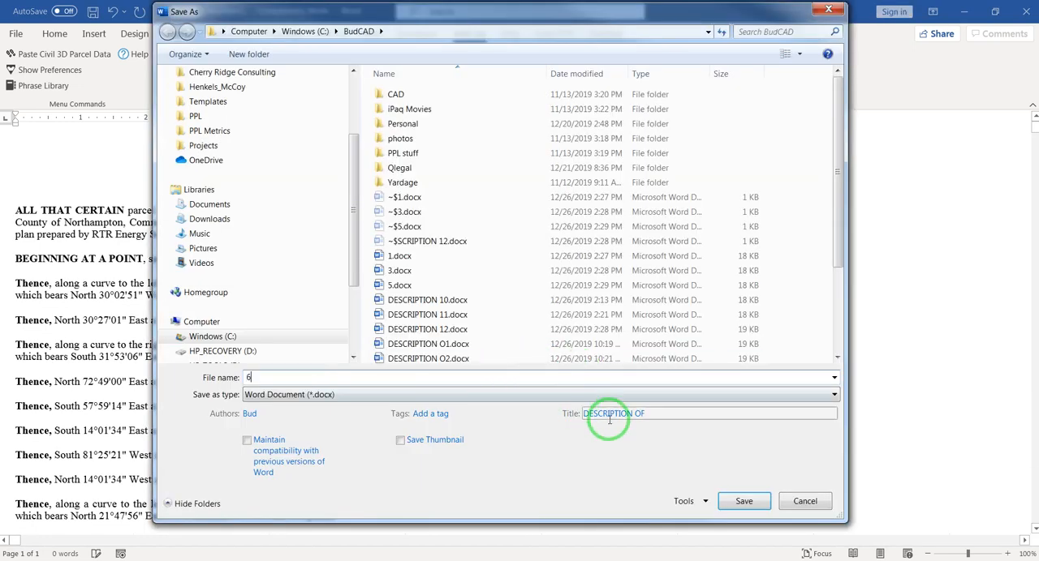
{"action": "left_click", "coordinate": [740, 501]}
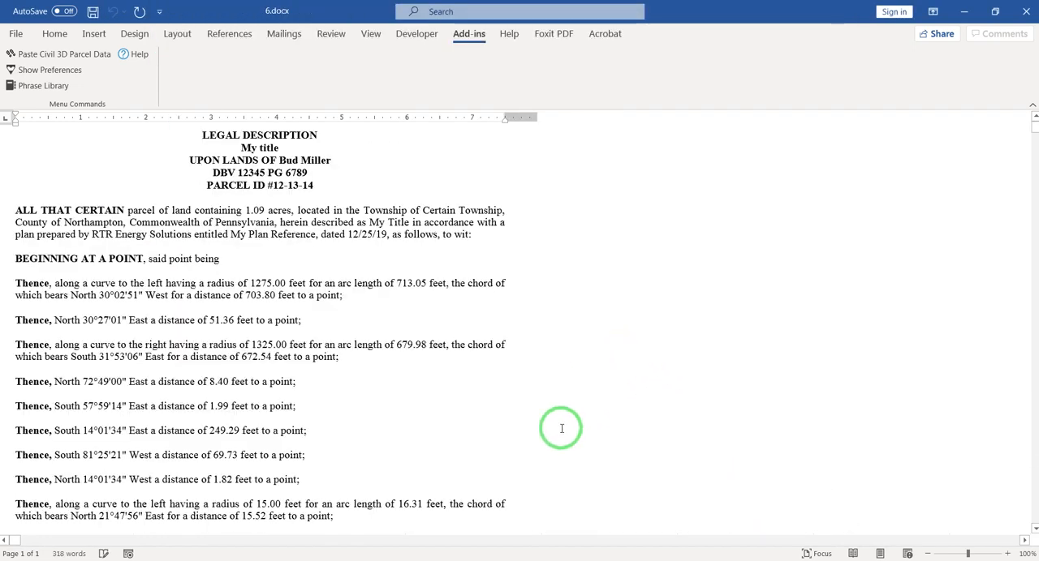
Switch to the Google stopwatch in the browser and stop it
{"action": "left_click", "coordinate": [480, 560]}
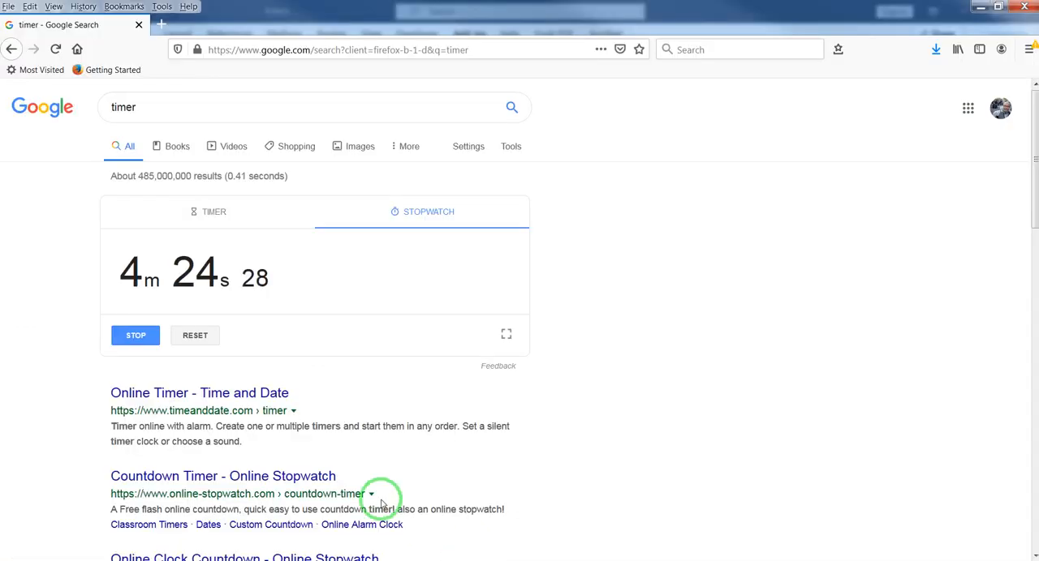
{"action": "left_click", "coordinate": [134, 333]}
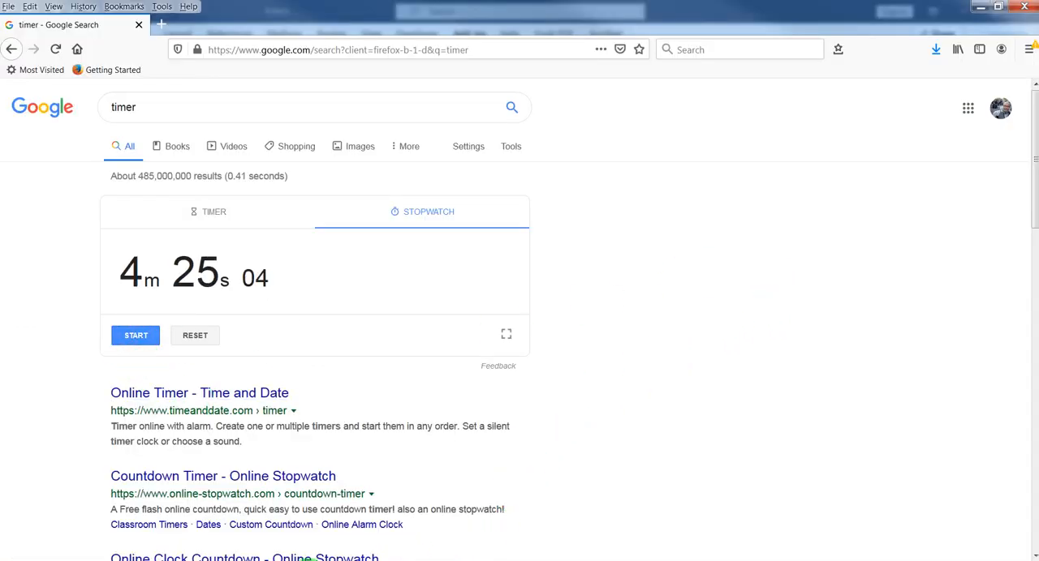
Minimize the 6.docx Word window and the browser to return to Civil 3D, and select Road A among the sample parcels
{"action": "mouse_move", "coordinate": [308, 560]}
{"action": "left_click", "coordinate": [821, 499]}
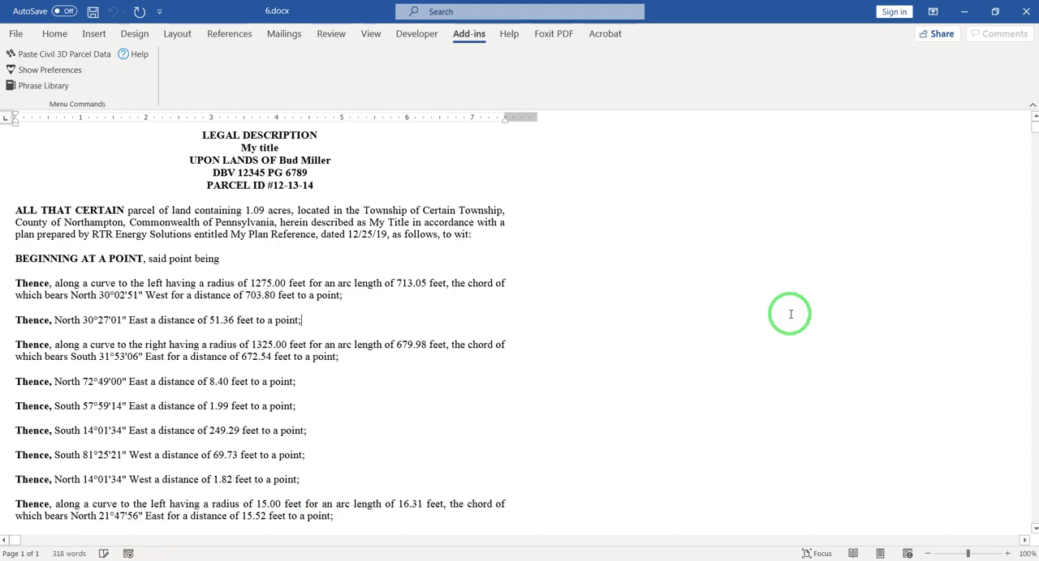
{"action": "left_click", "coordinate": [963, 13]}
{"action": "left_click", "coordinate": [667, 324]}
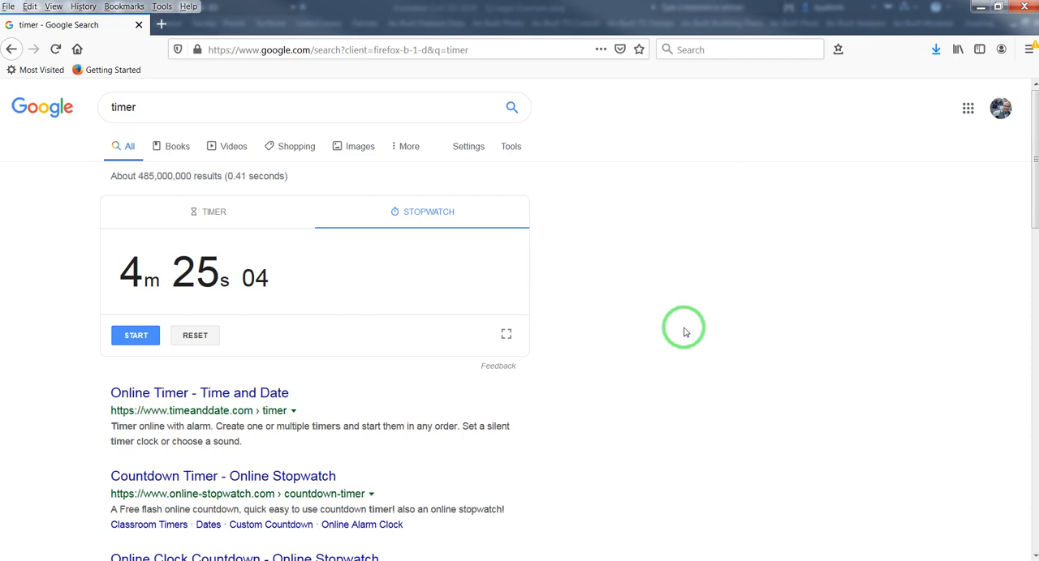
{"action": "left_click", "coordinate": [979, 7]}
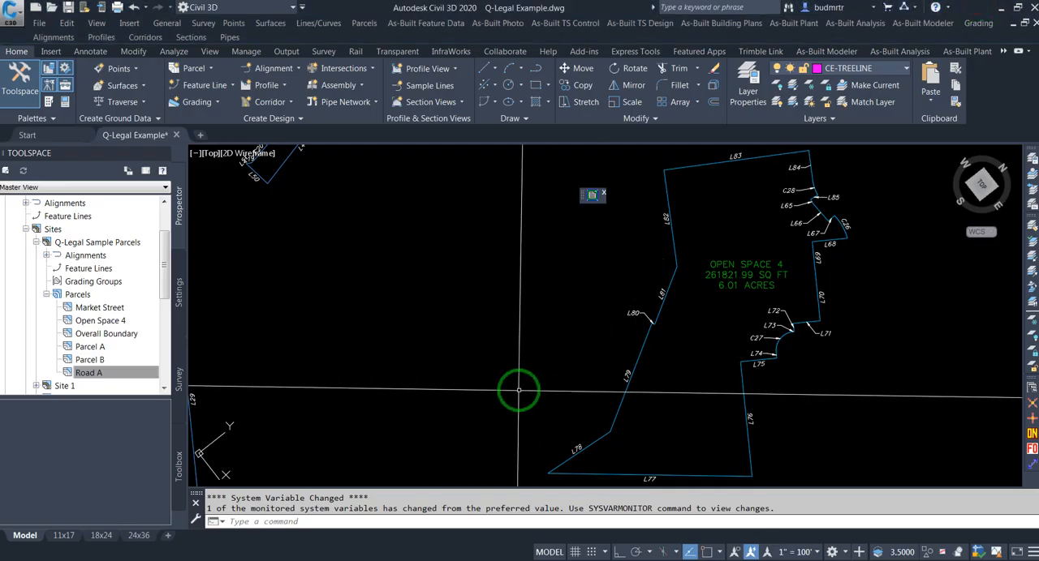
{"action": "left_click", "coordinate": [88, 374]}
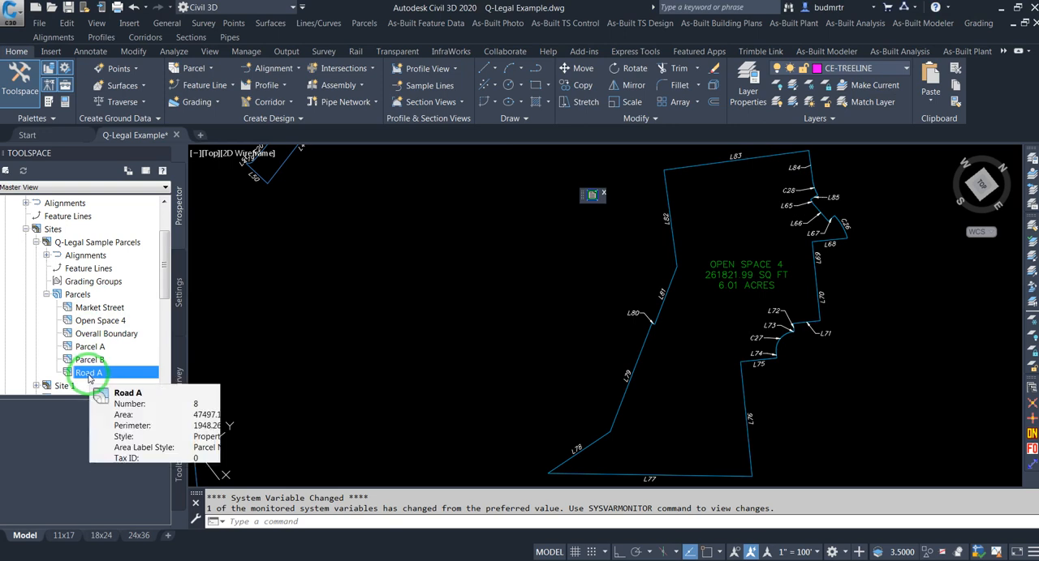